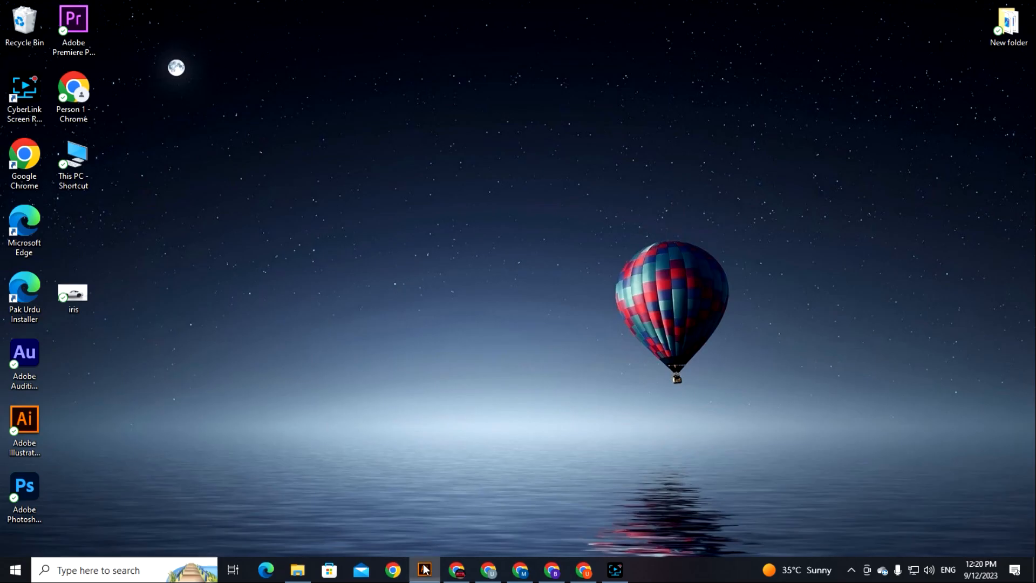
Step: Open the iris image from the desktop as a new document in Adobe Illustrator
click(424, 569)
click(988, 8)
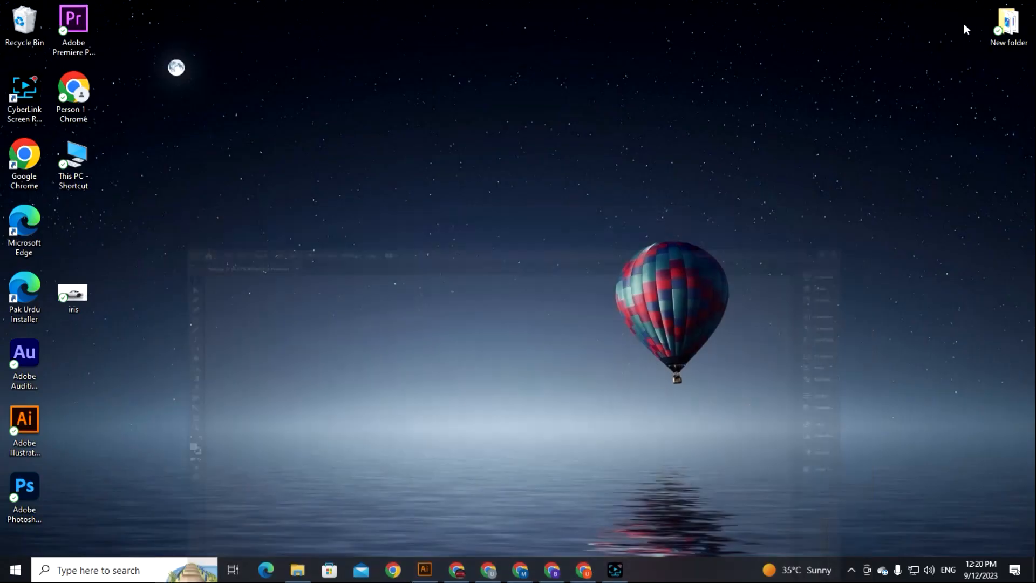
drag(76, 298, 255, 339)
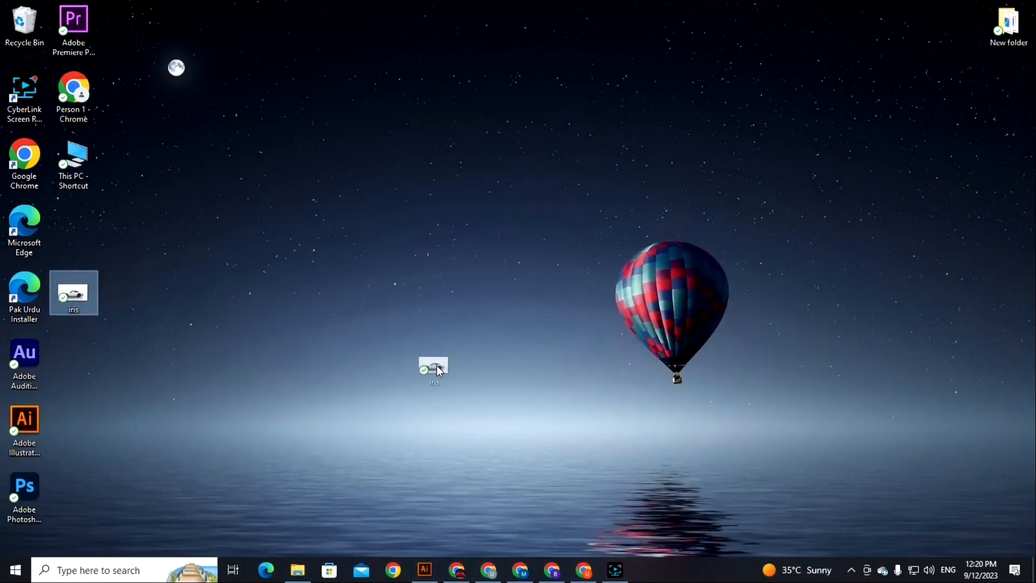
drag(436, 506, 421, 2)
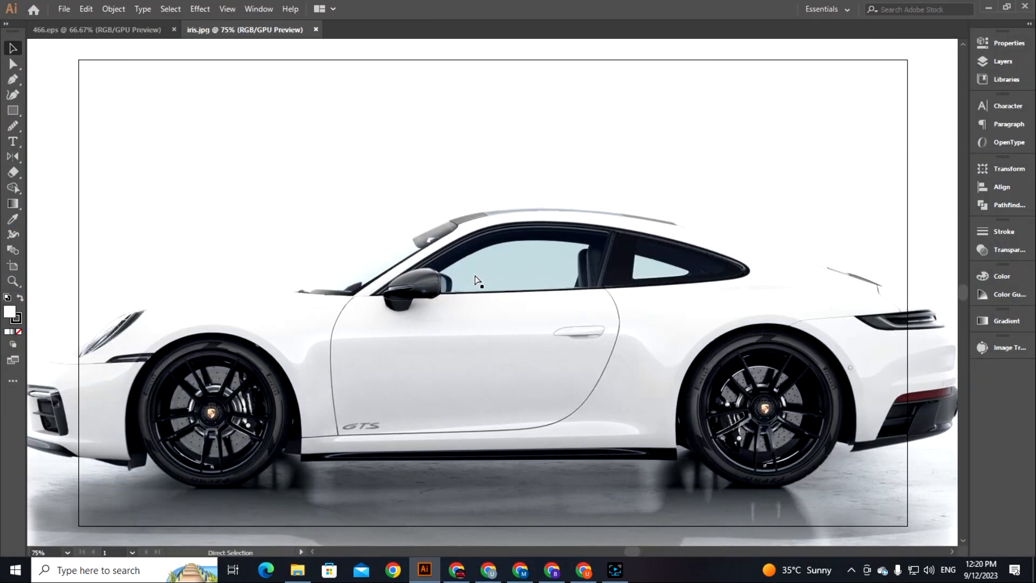
Step: Fit the artboard to the bounds of the car image
key(ctrl+minus)
key(ctrl+minus)
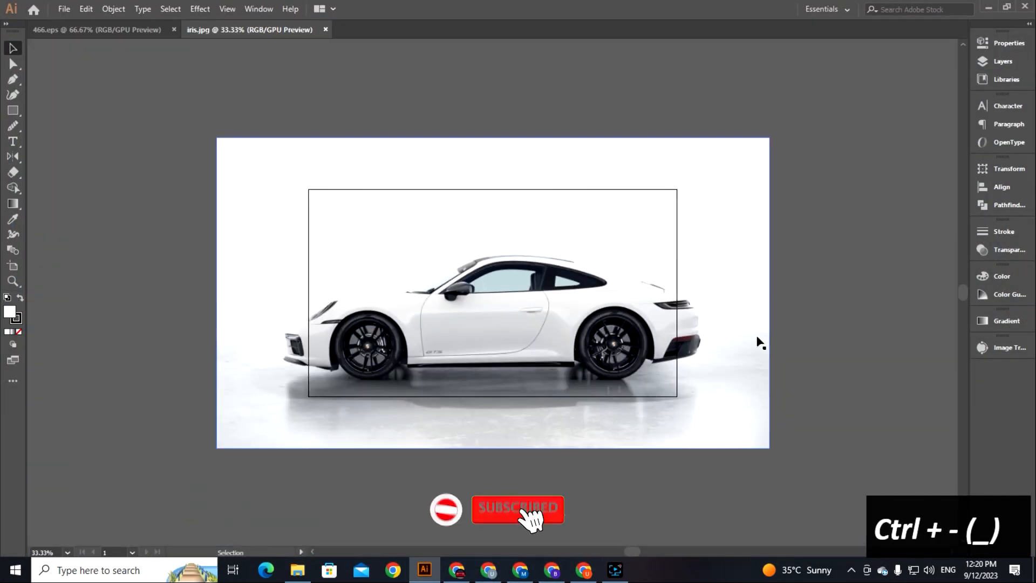
click(114, 9)
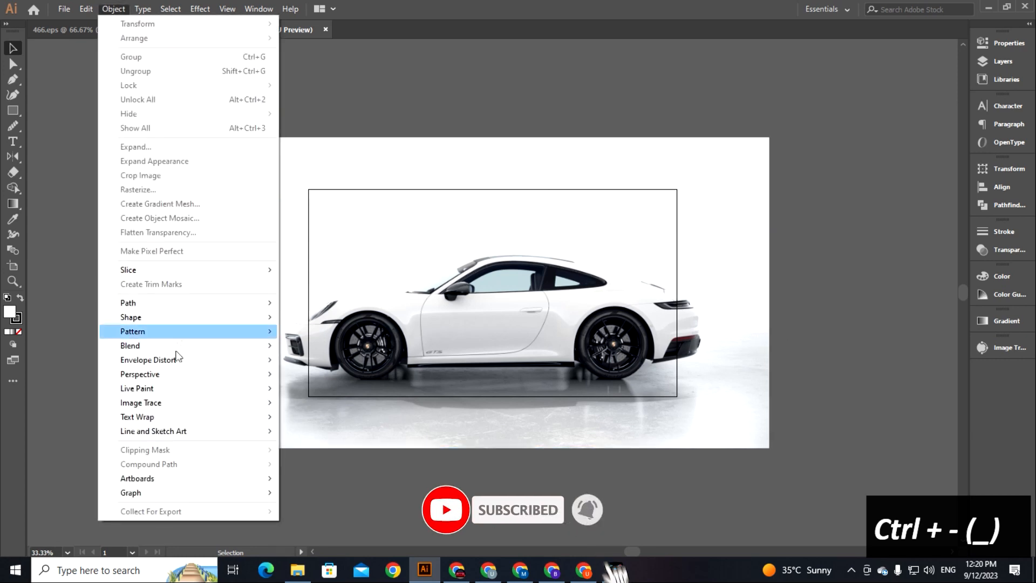
mouse_move(259, 479)
click(324, 510)
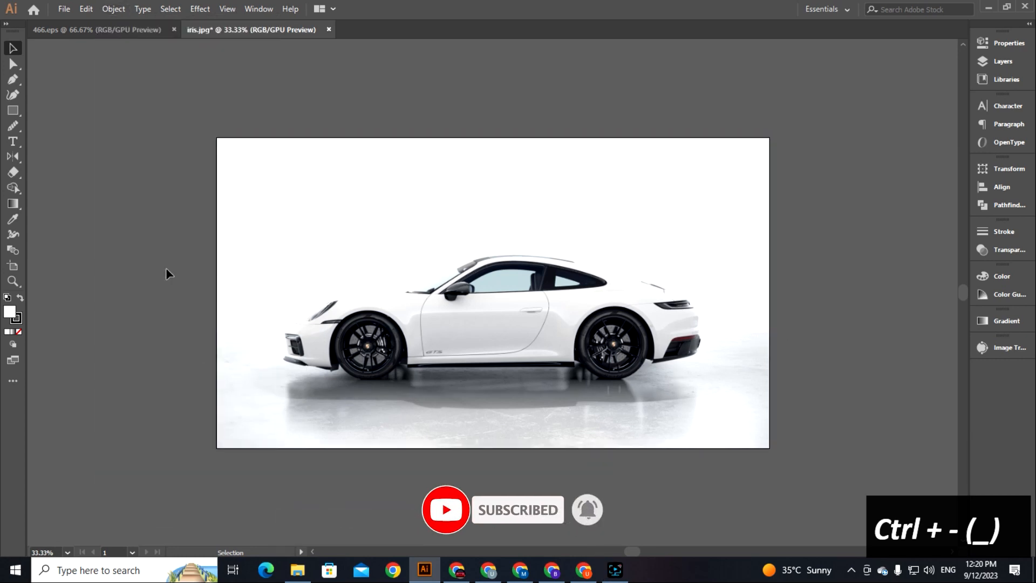
Step: Select the car image and lock it so it stays fixed as a tracing reference
click(304, 206)
click(113, 9)
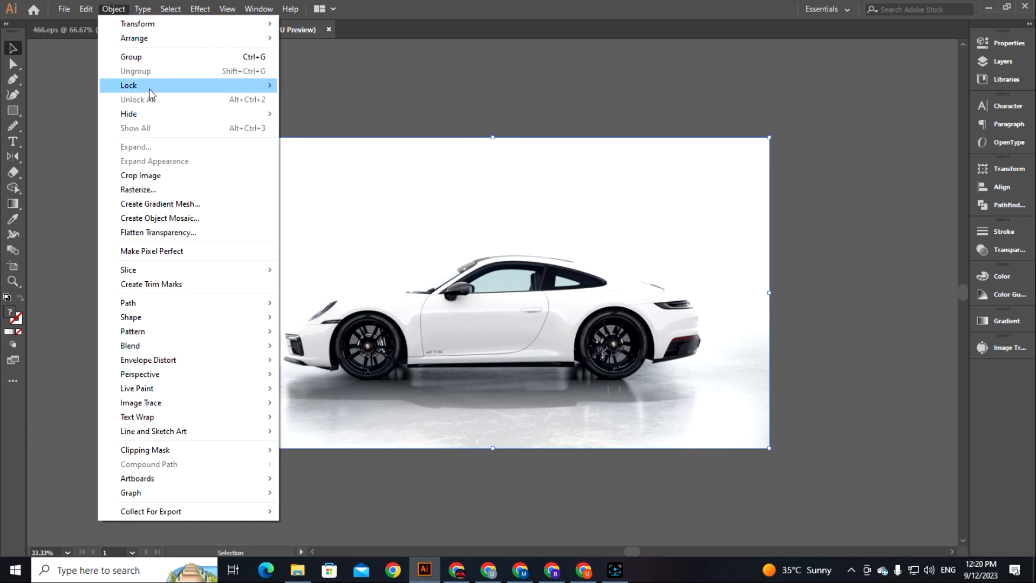
mouse_move(150, 94)
click(324, 85)
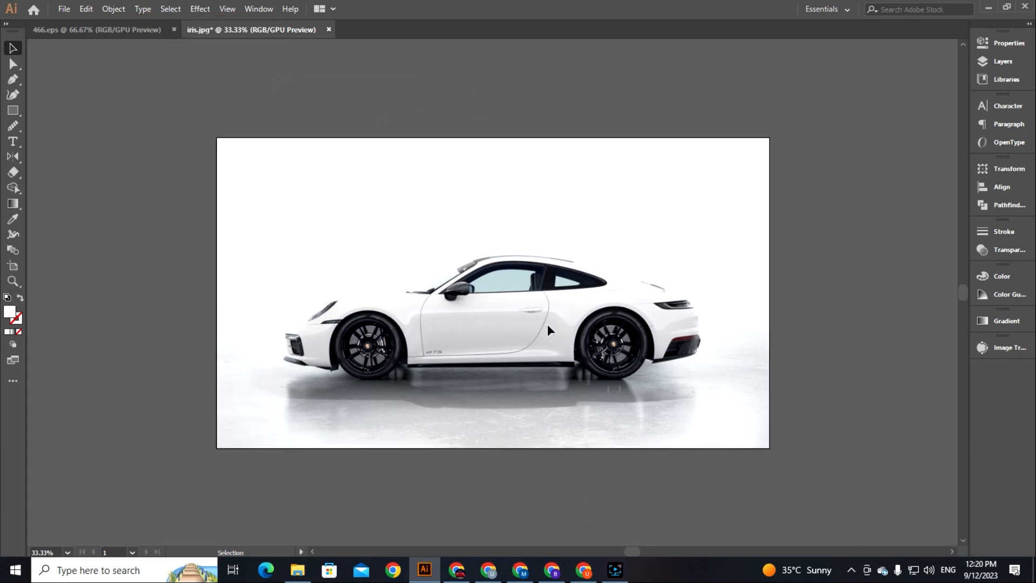
Step: Start a Pen tool path along the car's nose, from the front bumper's upper edge up to the headlight
key(z)
drag(478, 332, 614, 369)
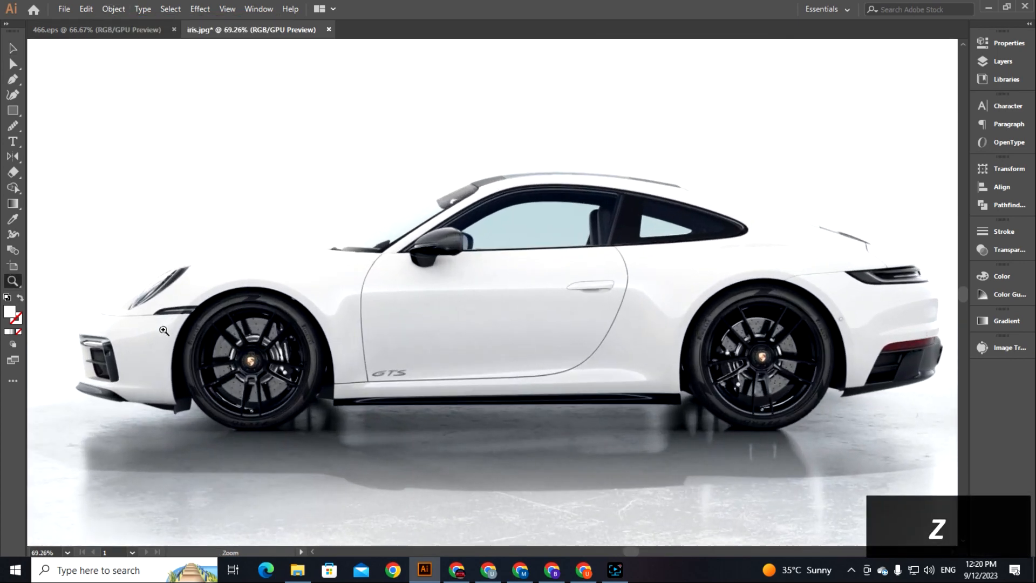
drag(138, 330, 353, 313)
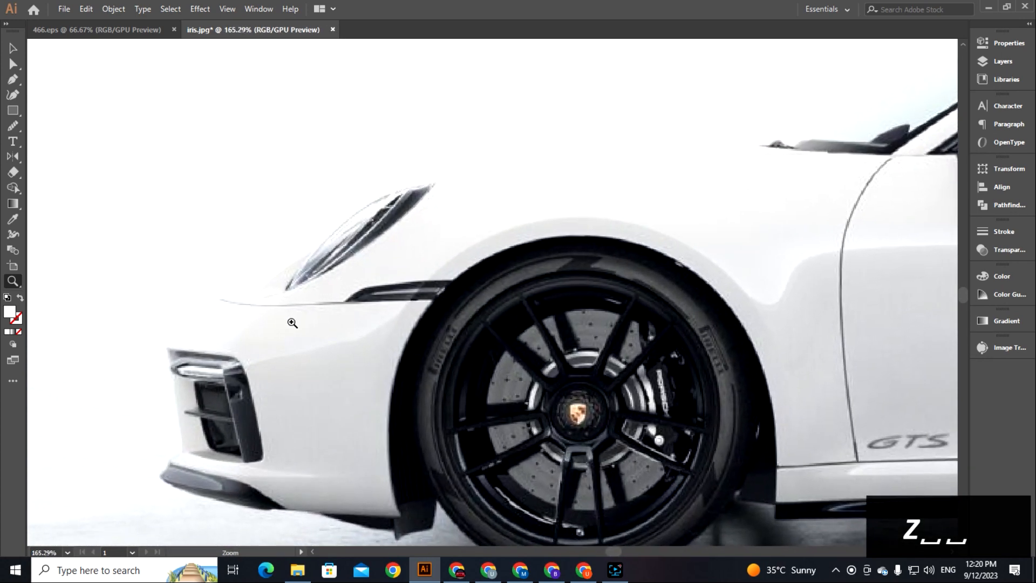
click(15, 49)
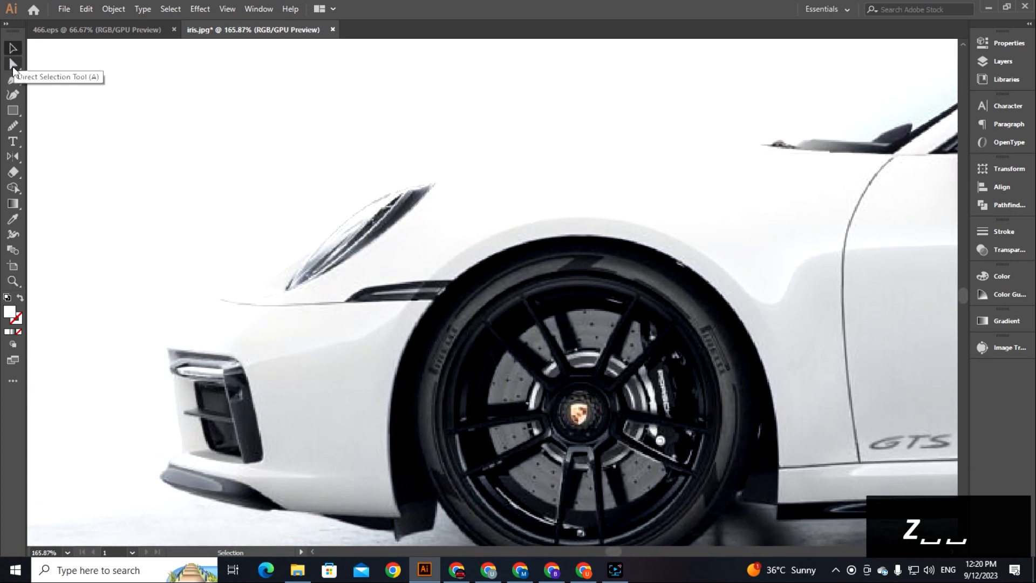
click(13, 81)
click(63, 80)
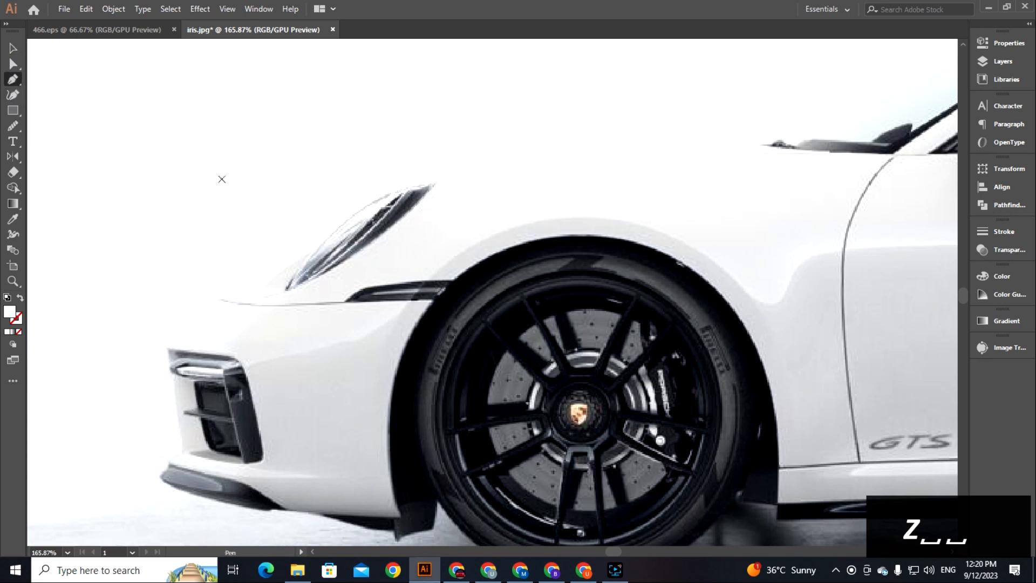
scroll(362, 266, down, 2)
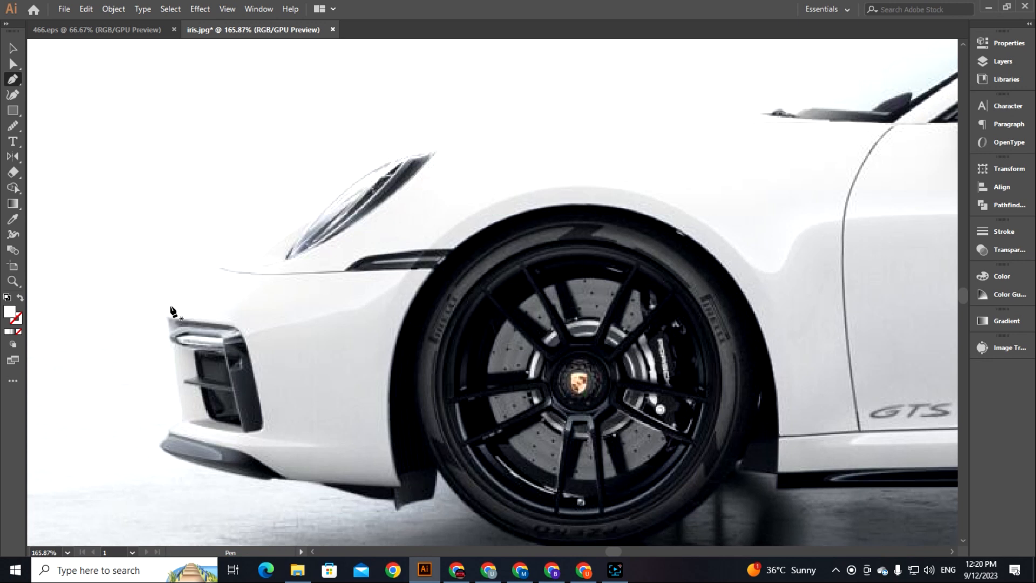
drag(177, 299, 186, 290)
drag(306, 242, 331, 233)
key(ctrl+z)
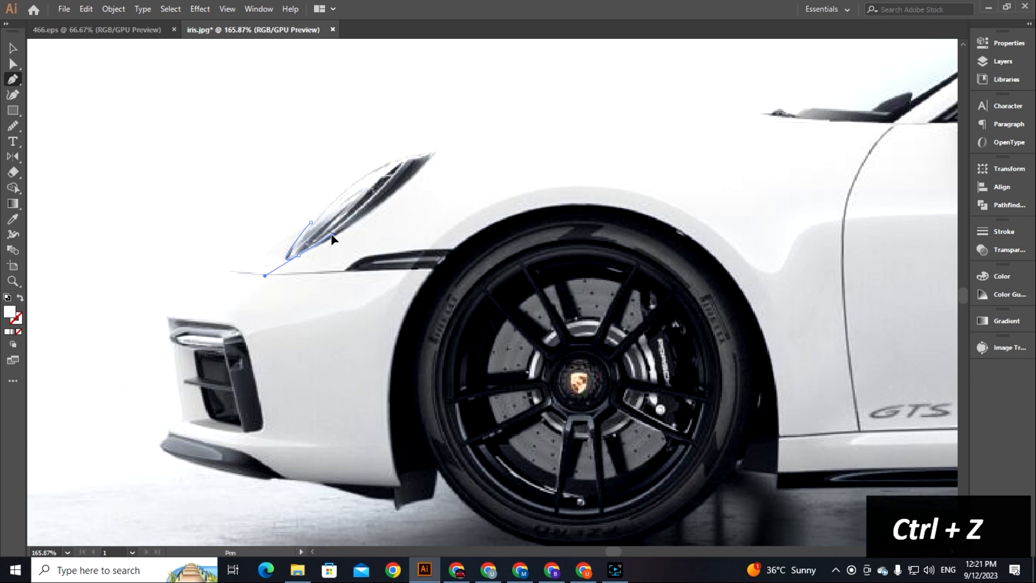
Step: Continue the path around the headlight's lower edge to its rear tip, and set the path's fill to none
click(298, 255)
drag(435, 154, 475, 96)
click(436, 151)
click(18, 332)
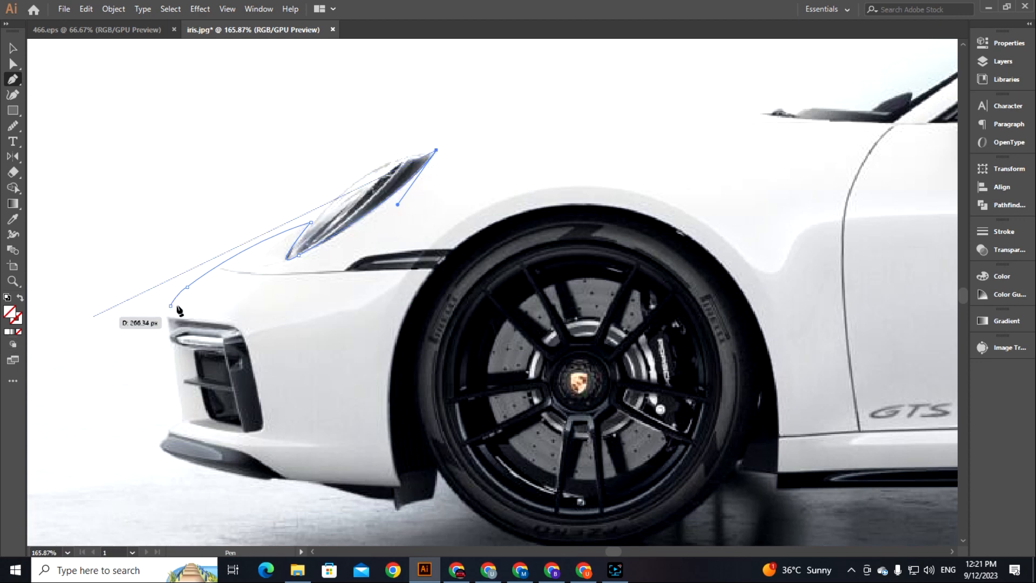
Step: Continue the path with a smooth curve over the hood, from the headlight's rear tip to the base of the windshield
key(space)
drag(444, 212, 258, 310)
drag(574, 211, 767, 218)
click(575, 212)
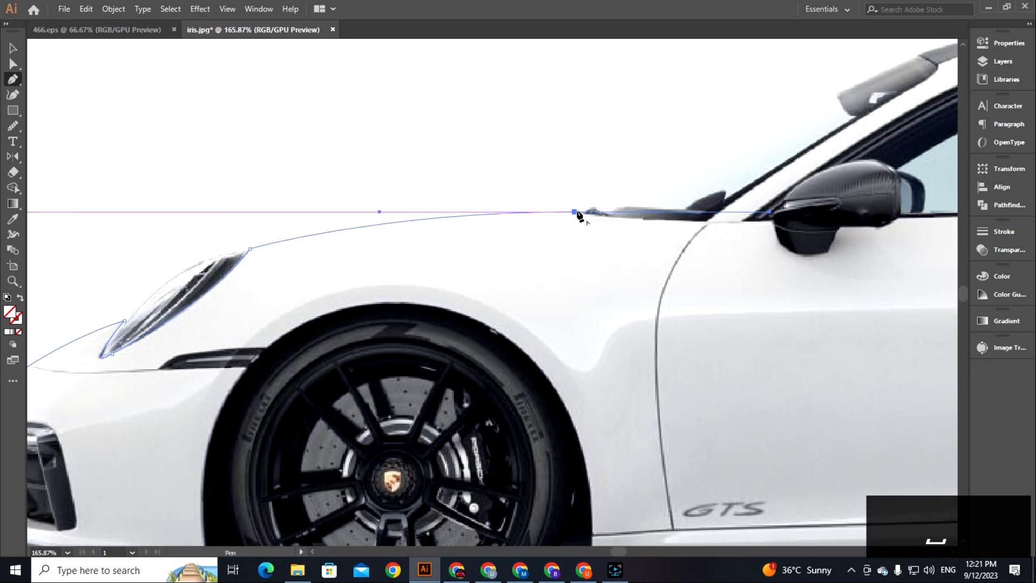
key(space)
drag(656, 283, 406, 310)
click(394, 244)
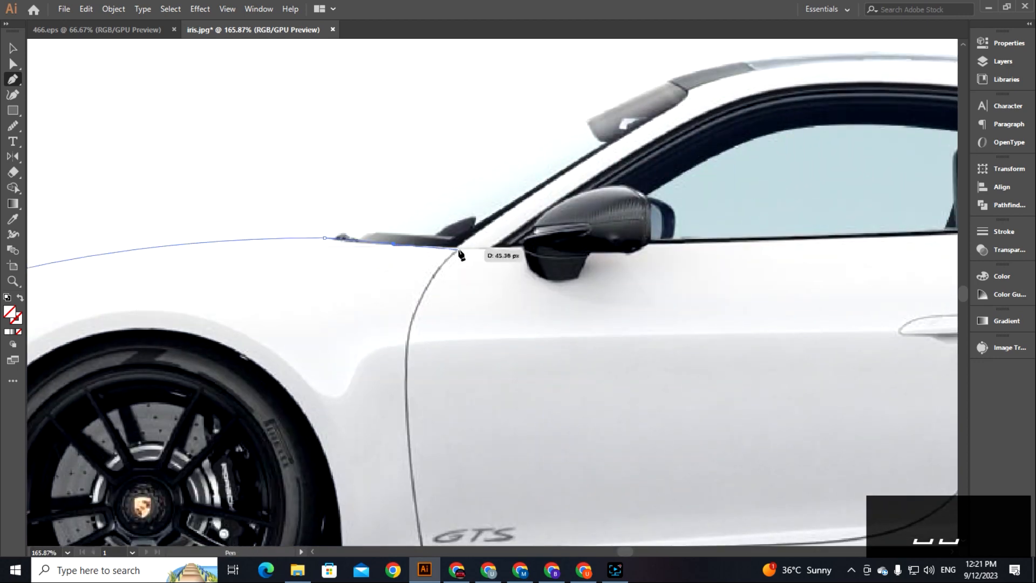
Step: Trace the windshield's lower edge and the front roof edge up to the start of the roof strip
key(space)
drag(461, 251, 323, 315)
drag(539, 169, 551, 160)
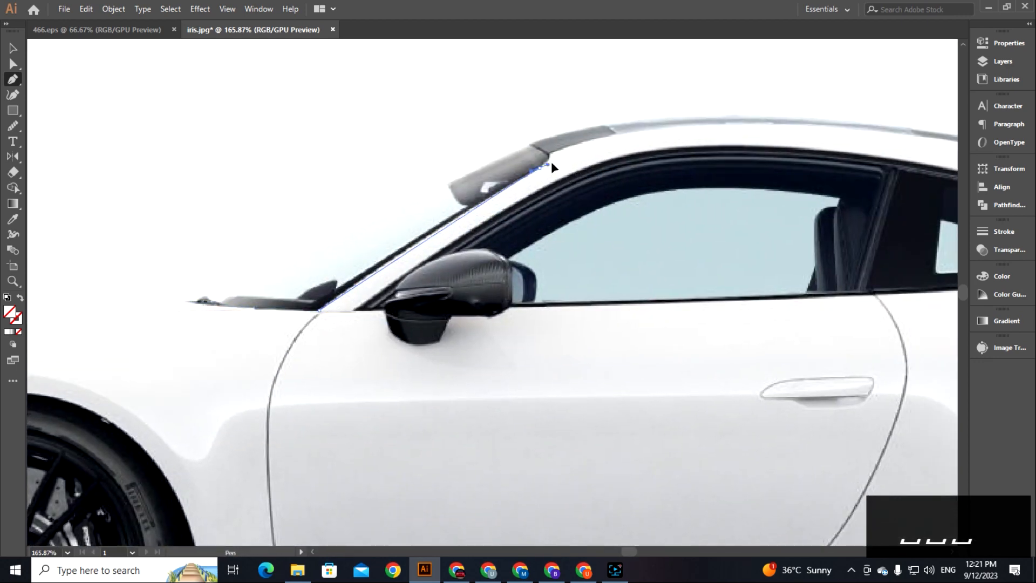
drag(612, 128, 617, 125)
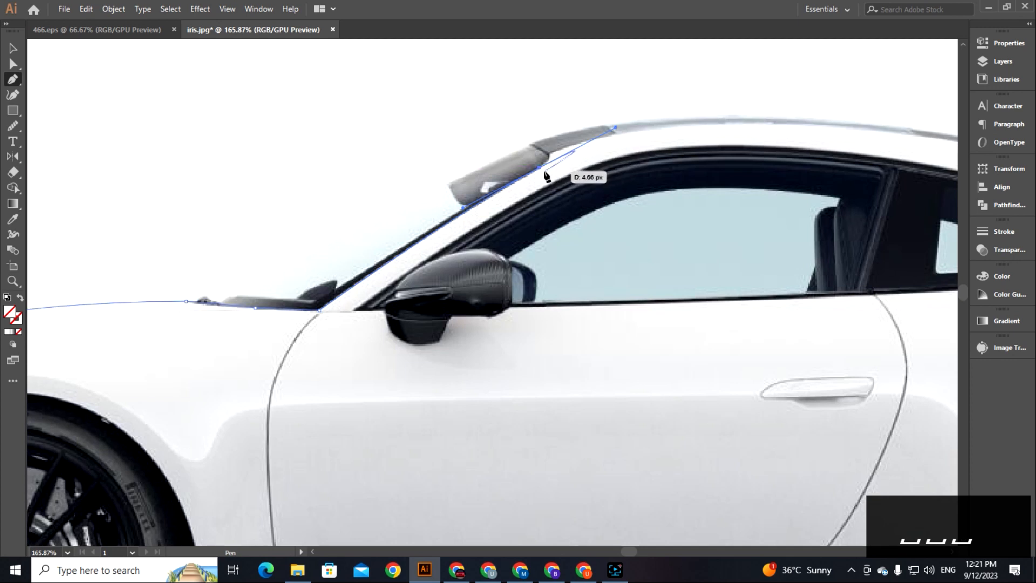
click(541, 168)
key(space)
drag(556, 172, 449, 246)
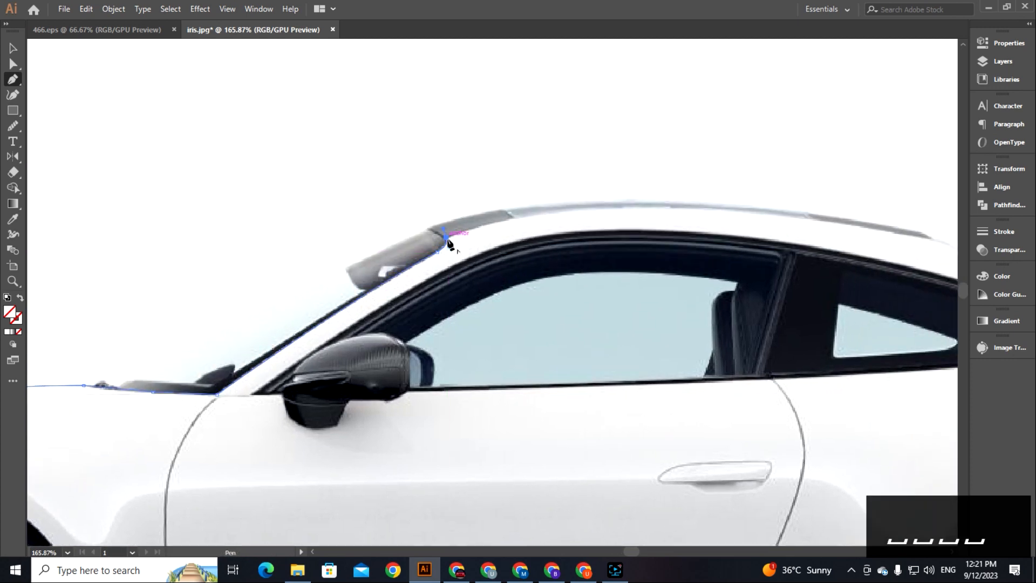
click(513, 217)
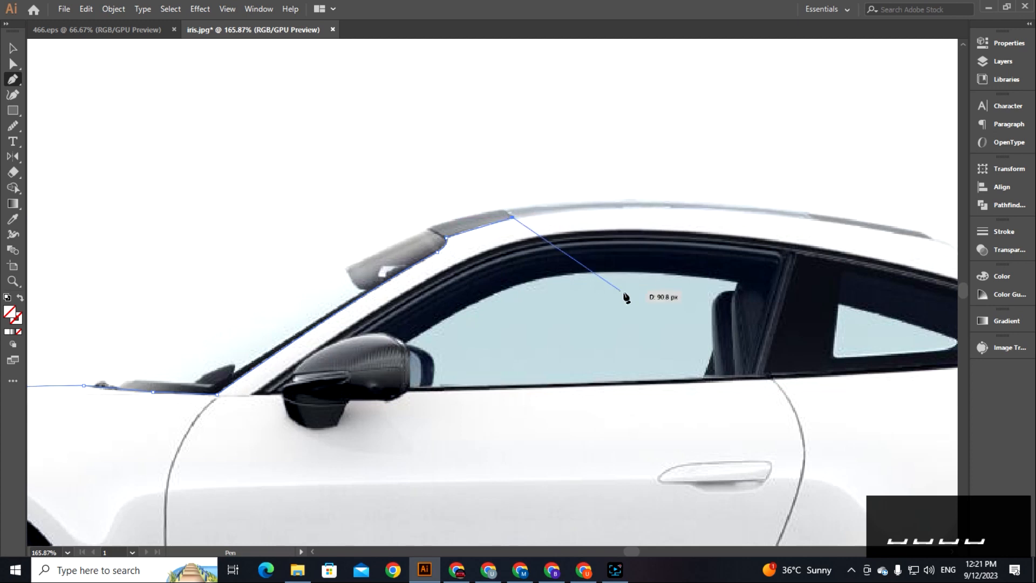
Step: Trace the roof with one long curve to the rear end of the roof strip, ending in a corner anchor
key(space)
drag(625, 291, 511, 293)
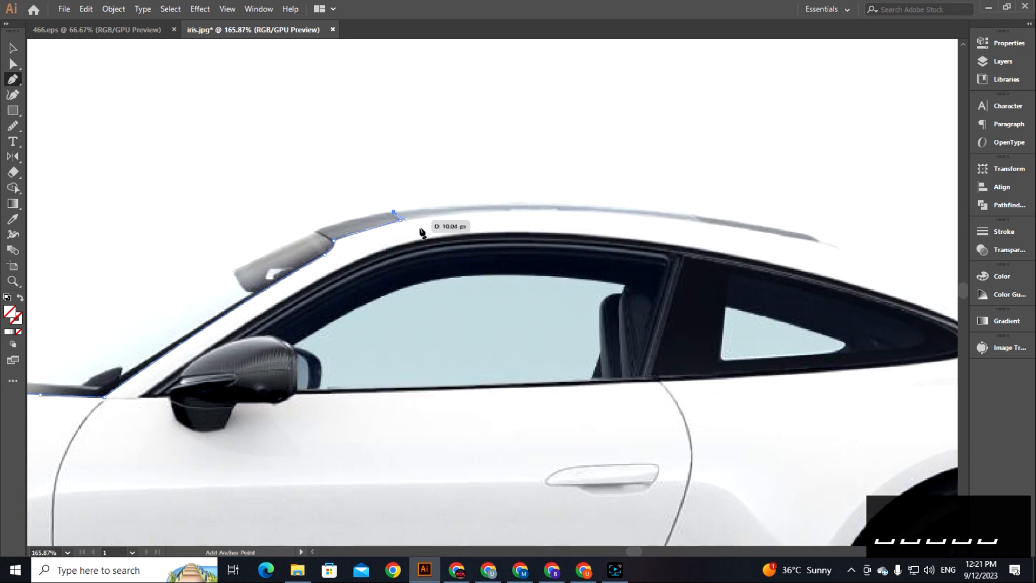
key(space)
drag(553, 264, 319, 195)
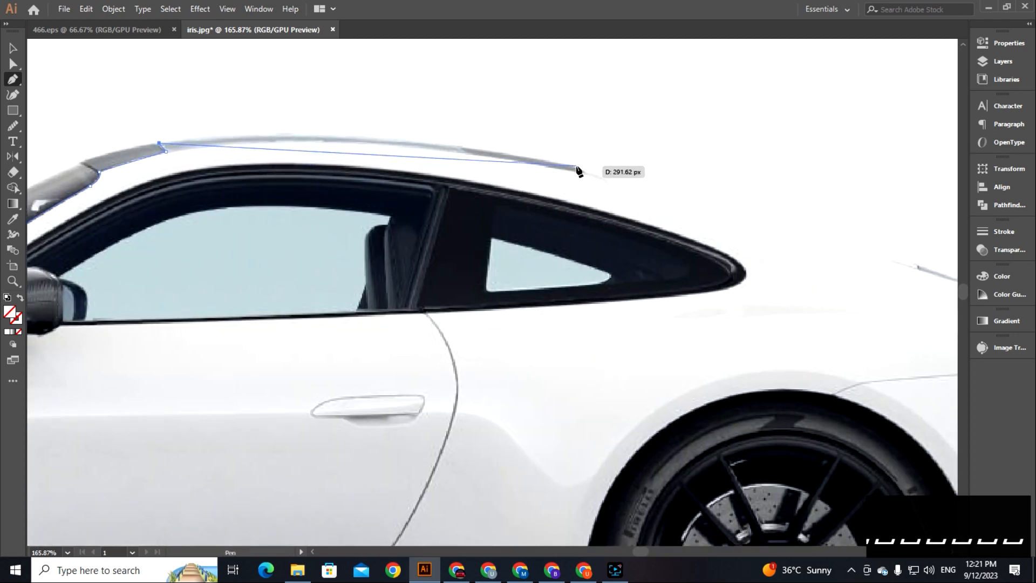
drag(578, 169, 776, 220)
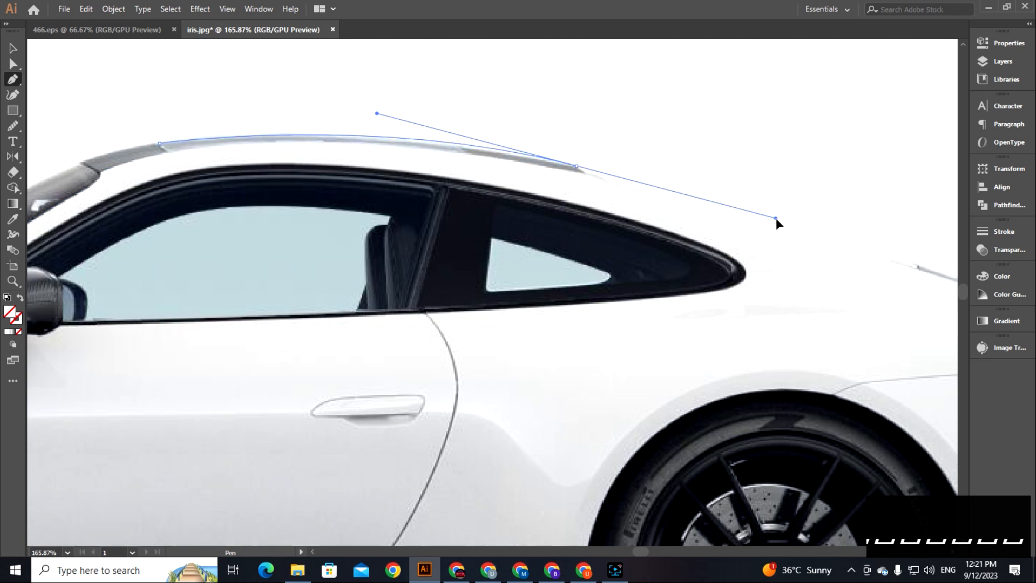
click(576, 167)
Step: Continue the path down the sloping rear body line, from the roof's end to the rear tip of the spoiler
key(space)
drag(687, 229, 550, 219)
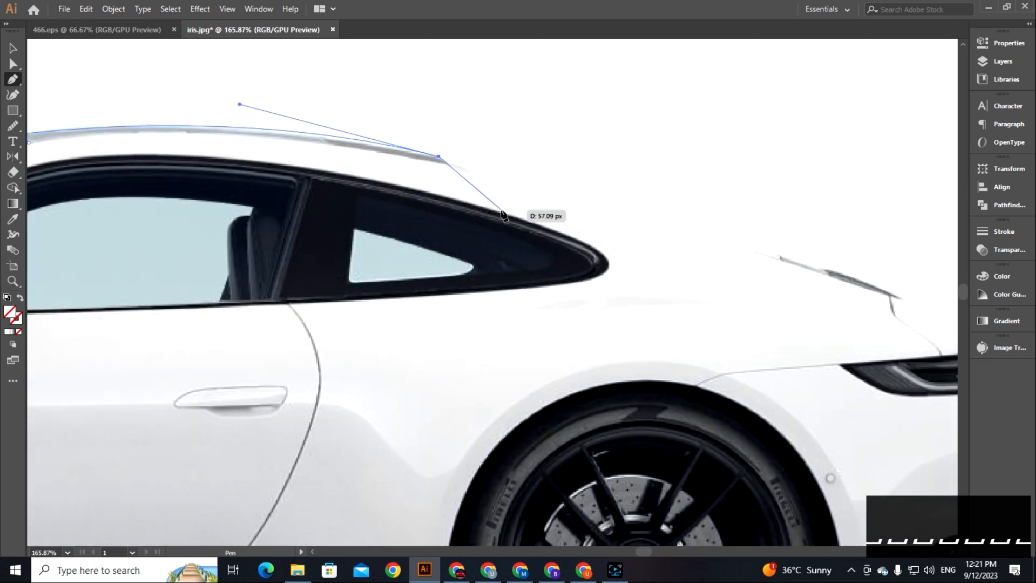
click(515, 184)
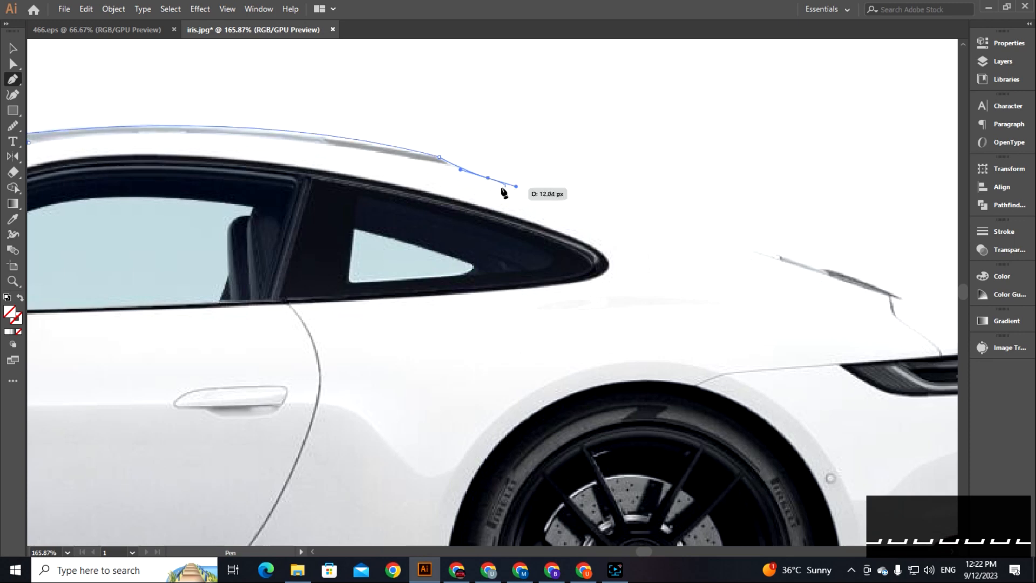
key(space)
drag(488, 177, 346, 125)
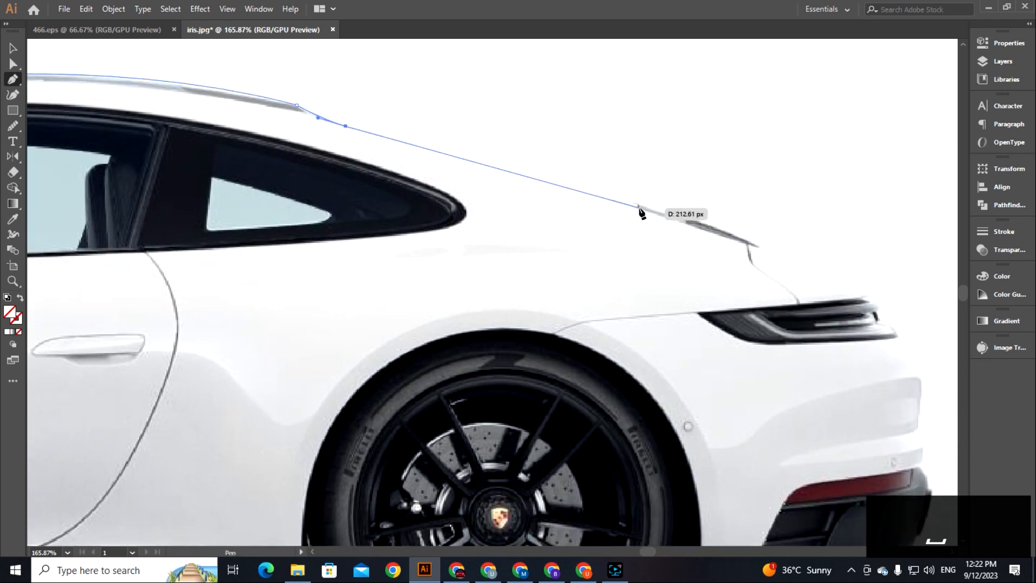
click(638, 207)
key(space)
drag(745, 250, 583, 232)
key(ctrl+z)
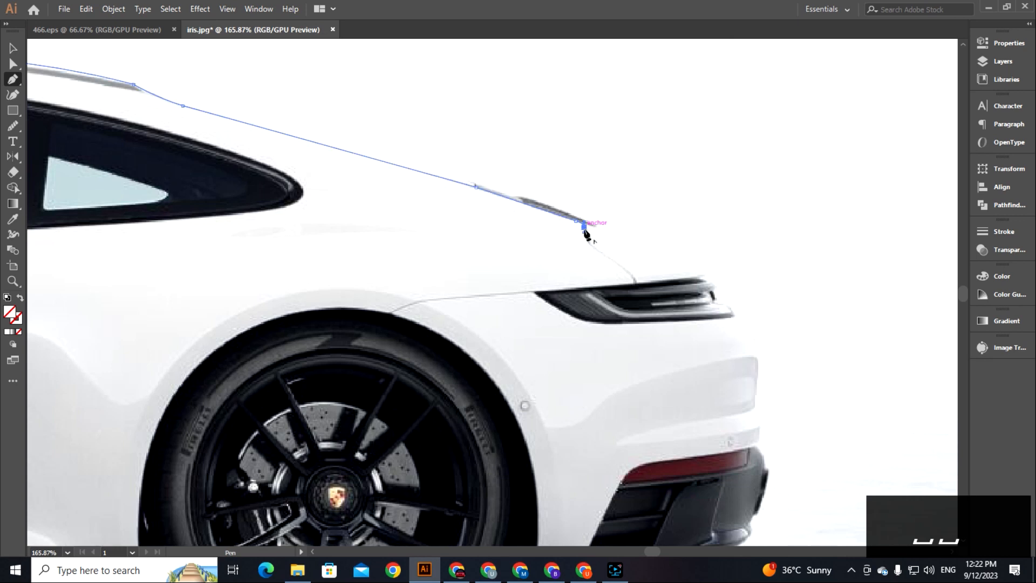
Step: Extend the path from the spoiler's tip over the tail and curve it back to the taillight's upper edge
key(space)
drag(664, 250, 591, 217)
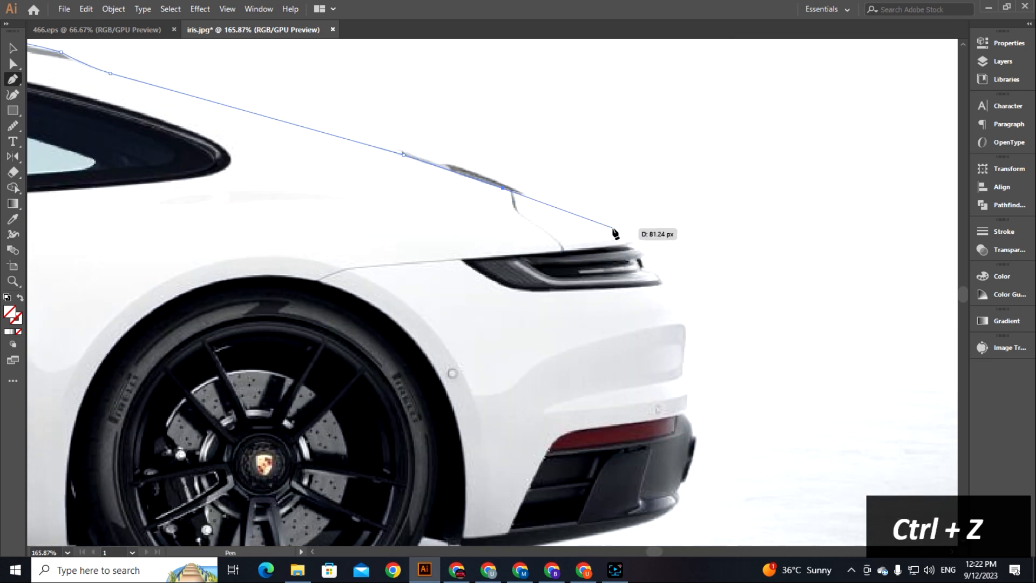
click(616, 227)
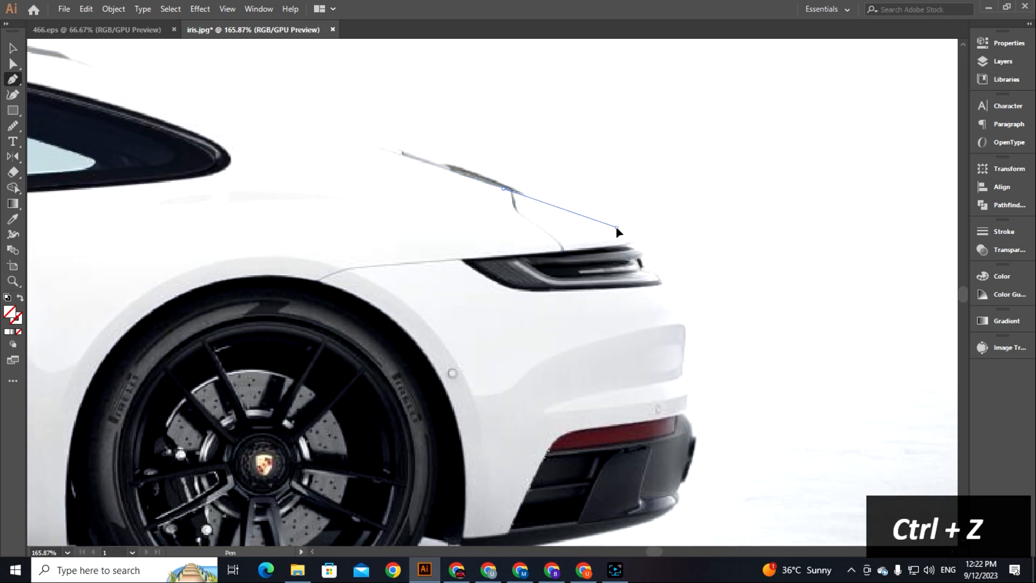
drag(673, 254, 583, 246)
drag(466, 267, 576, 244)
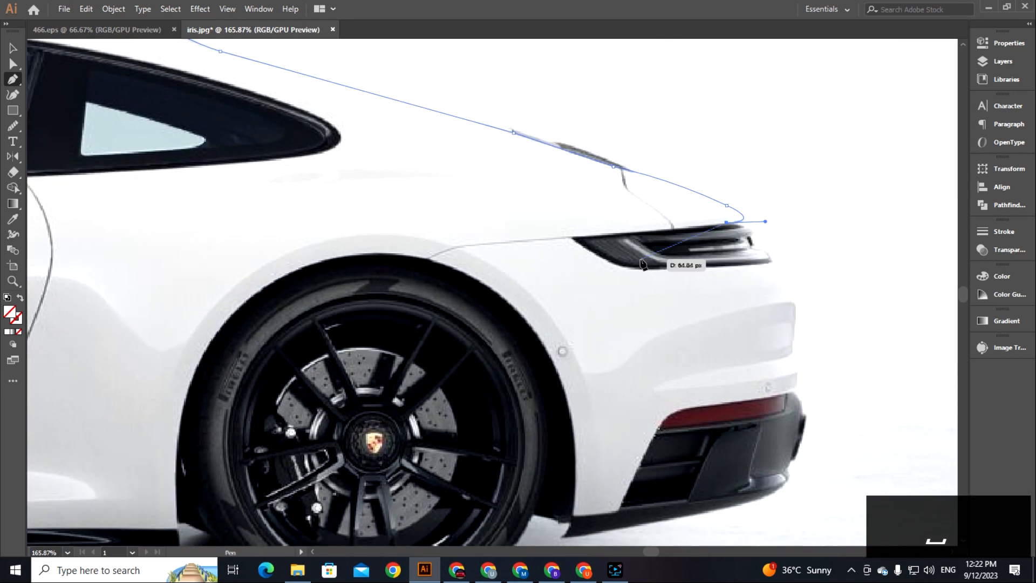
Step: Trace the taillight's upper edge to its front tip, then its underside back to the car's rear corner
click(572, 239)
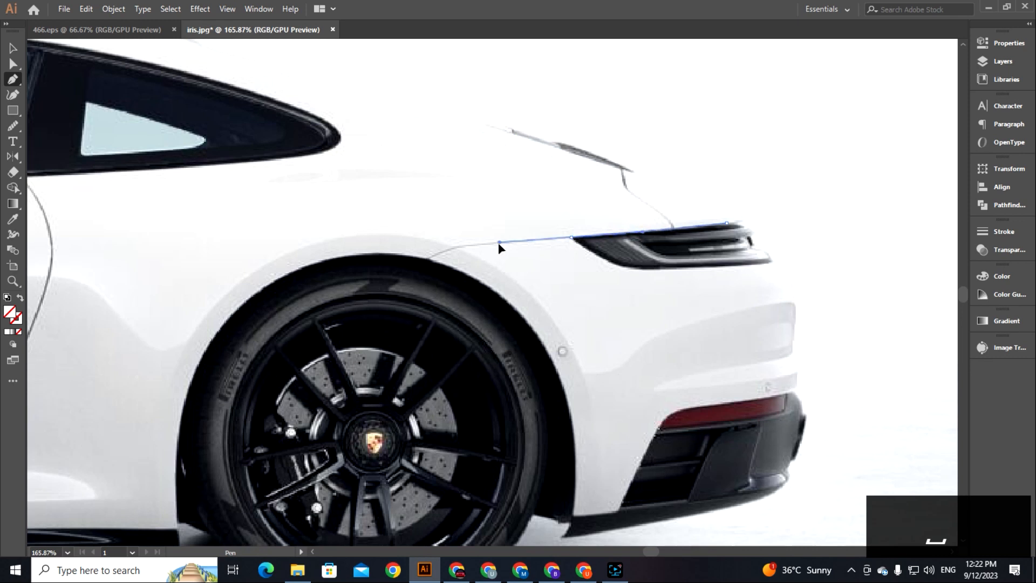
drag(594, 240, 517, 239)
drag(633, 227, 644, 212)
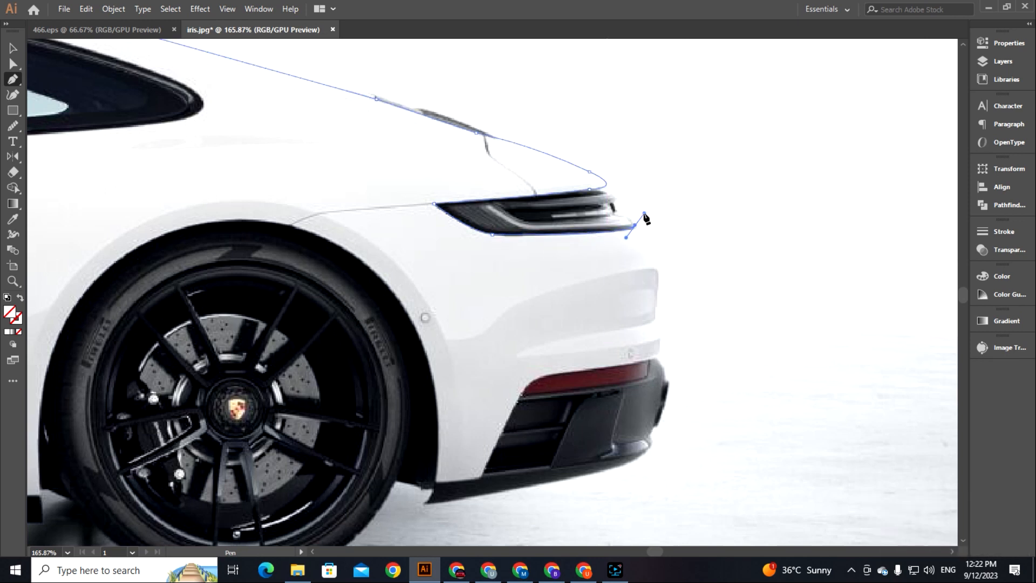
Step: Continue the path from the taillight's rear corner down the rear bumper to the outer end of the red reflector strip
key(space)
drag(660, 316, 581, 229)
drag(577, 185, 568, 217)
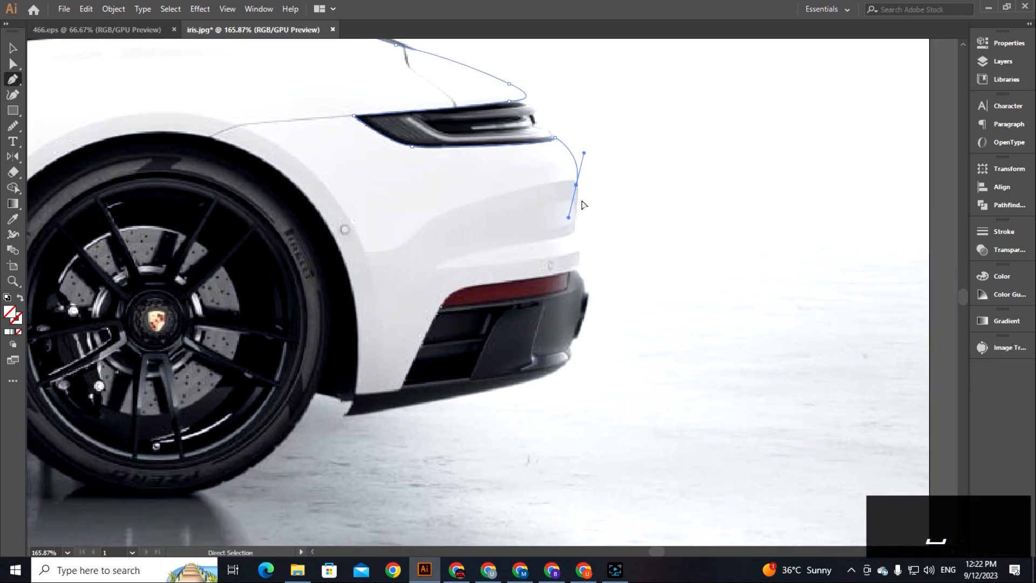
key(ctrl+z)
scroll(578, 205, down, 1)
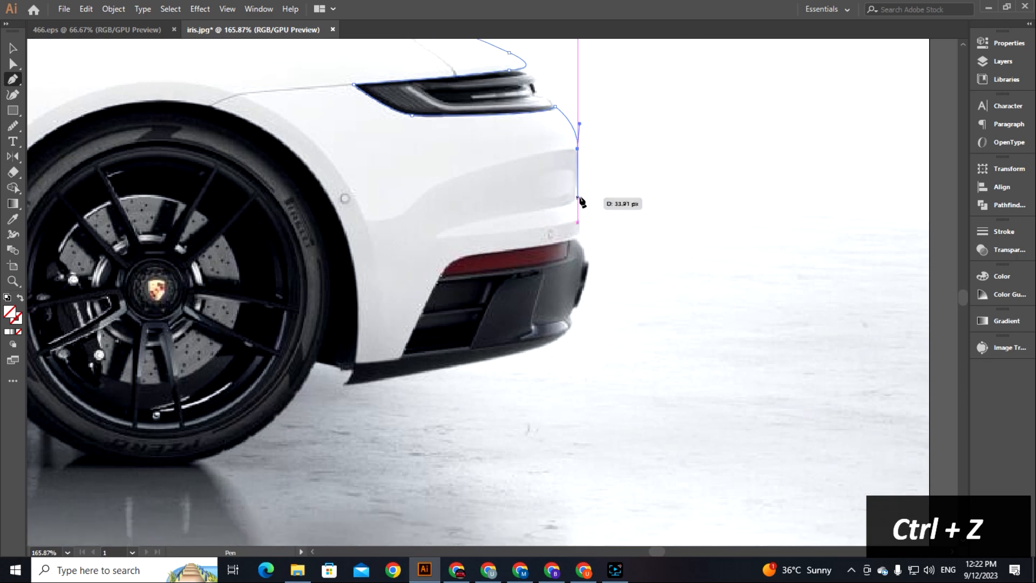
scroll(580, 194, down, 2)
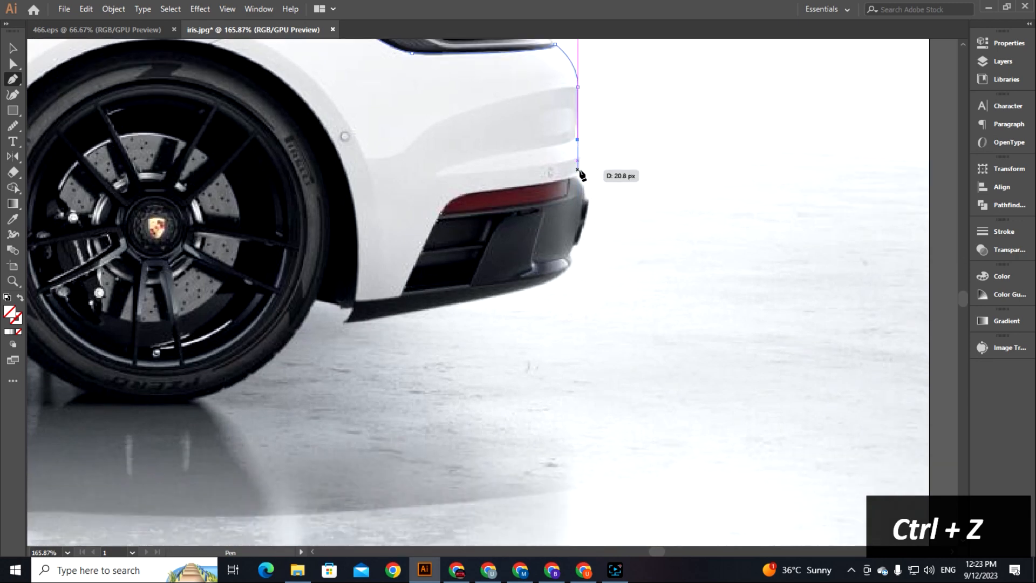
drag(577, 173, 570, 181)
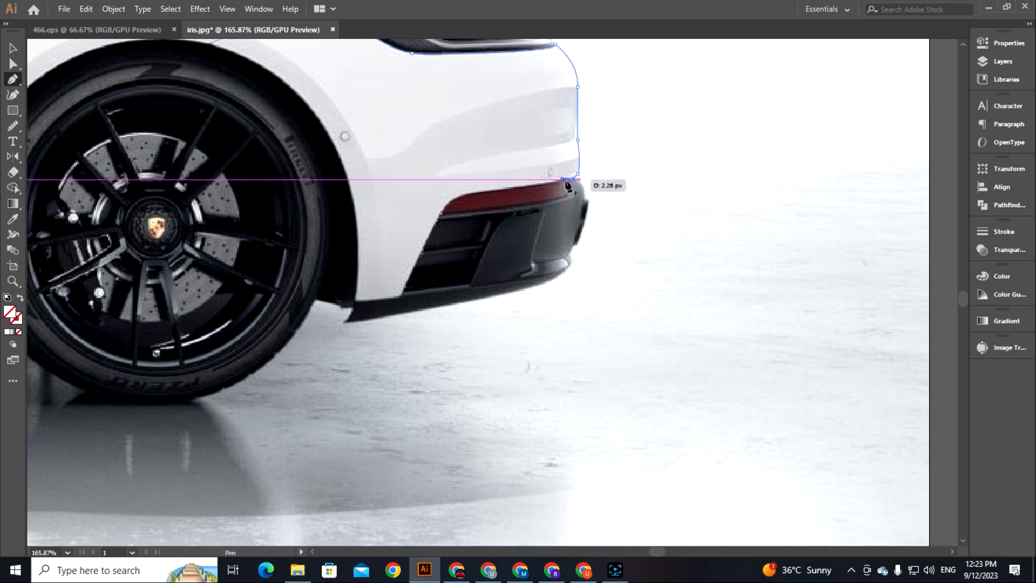
click(570, 179)
Step: Trace the red reflector's upper edge forward to its front tip
drag(548, 219, 658, 199)
click(613, 170)
click(588, 172)
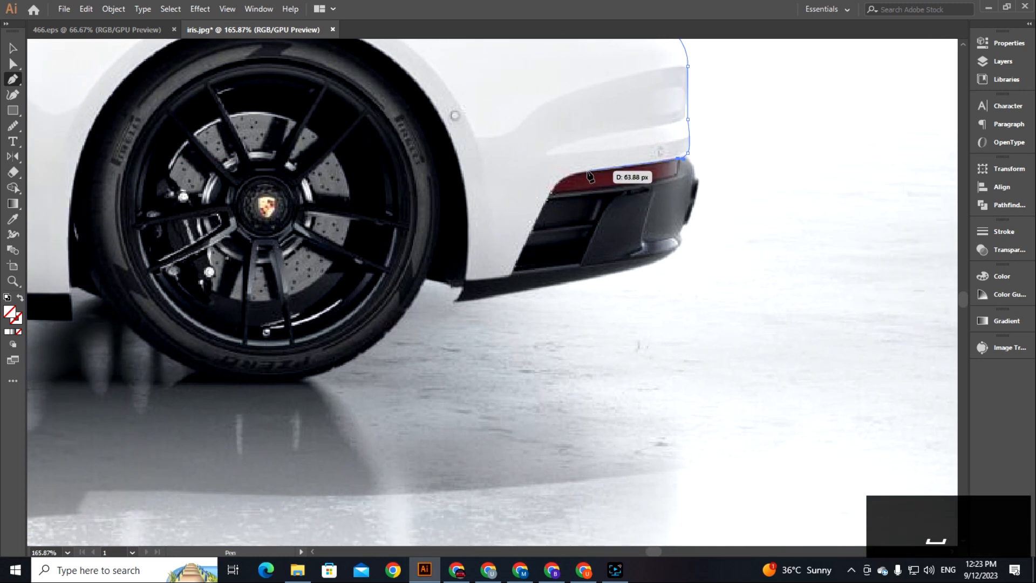
click(561, 171)
drag(551, 189, 549, 215)
click(531, 223)
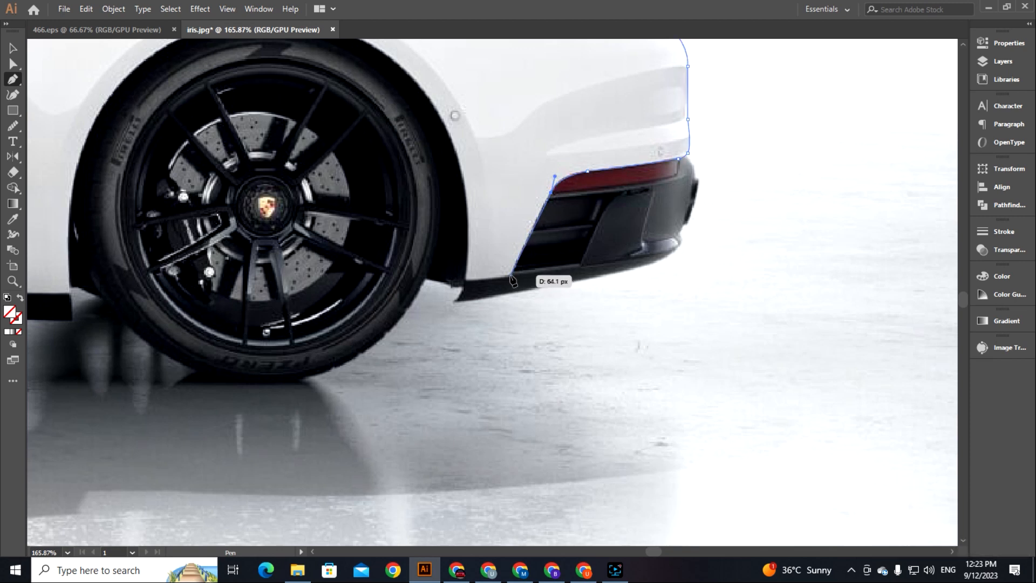
Step: Trace down the slanted edge of the rear vent, then along the white bumper's lower edge to the rear wheel arch
click(510, 275)
drag(478, 287, 545, 266)
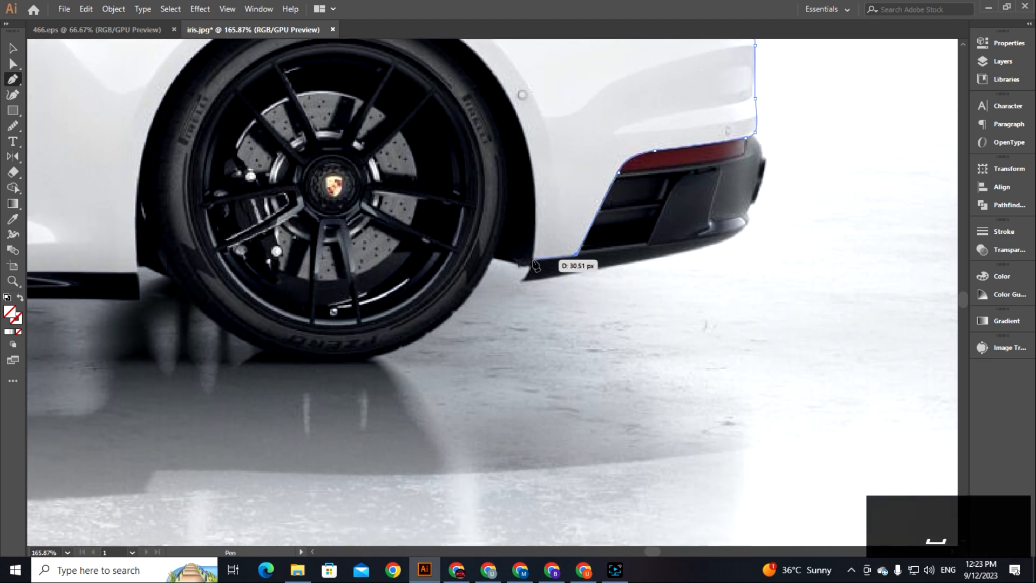
key(ctrl+z)
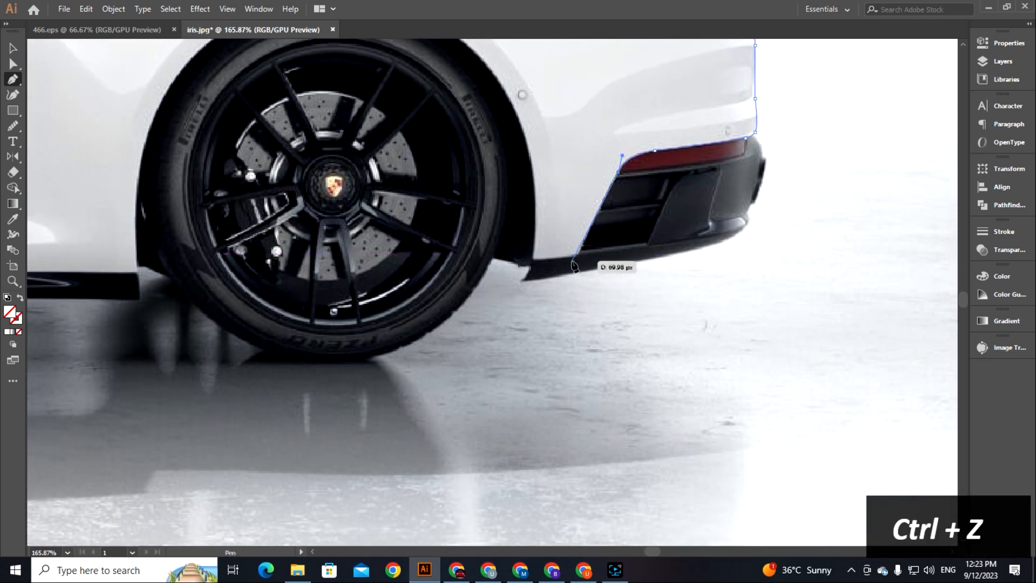
click(576, 257)
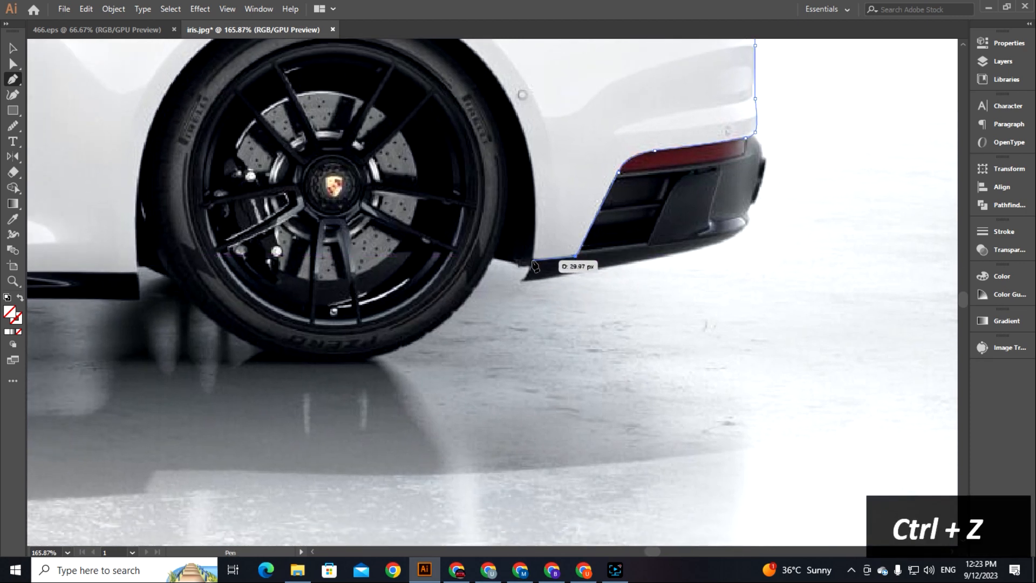
click(531, 256)
click(522, 258)
key(ctrl+equal)
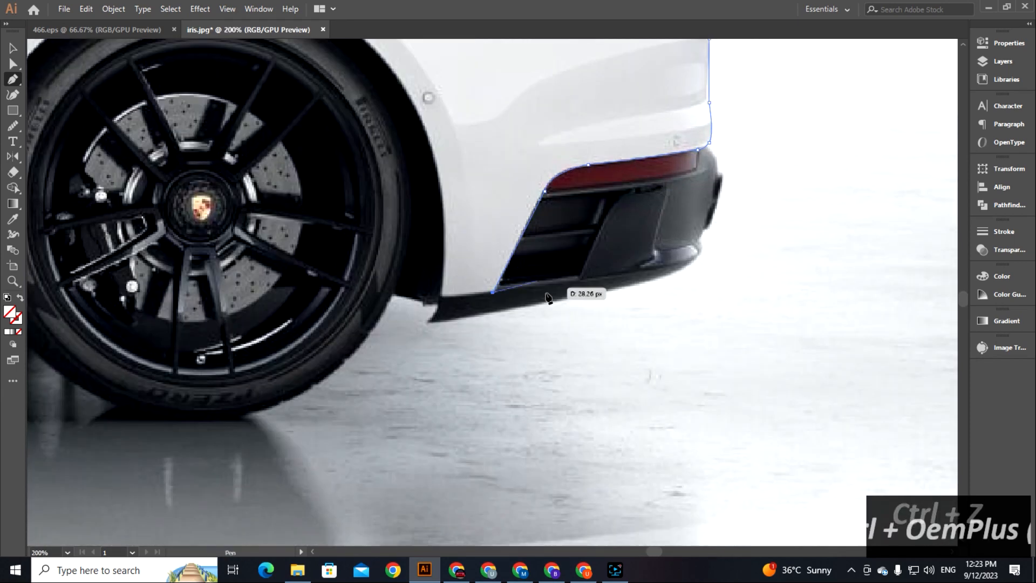
click(443, 297)
drag(405, 319, 489, 370)
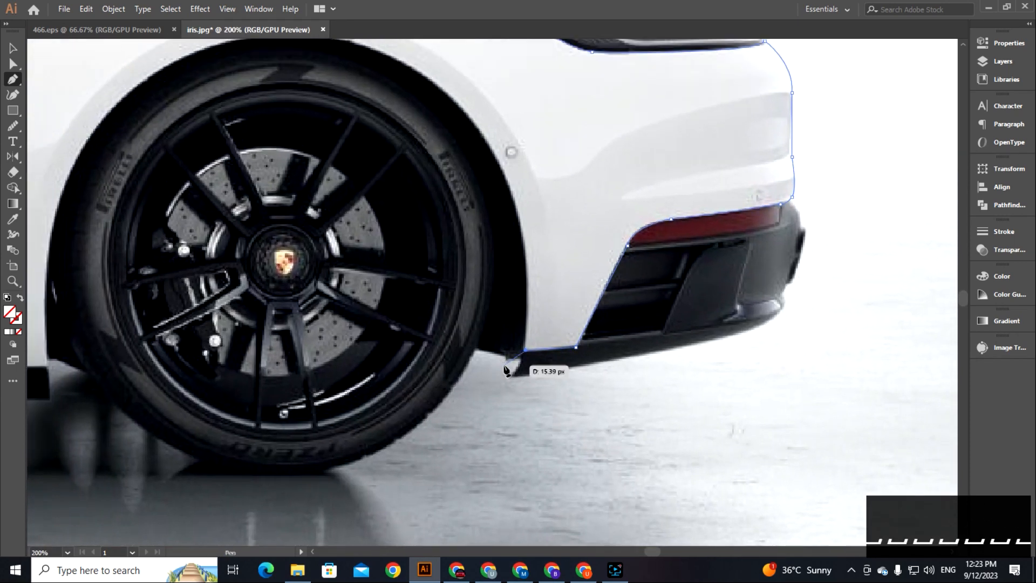
Step: Carry the path over the rear wheel with straight segments, from the bumper's lower corner to the rear end of the side sill
key(ctrl+minus)
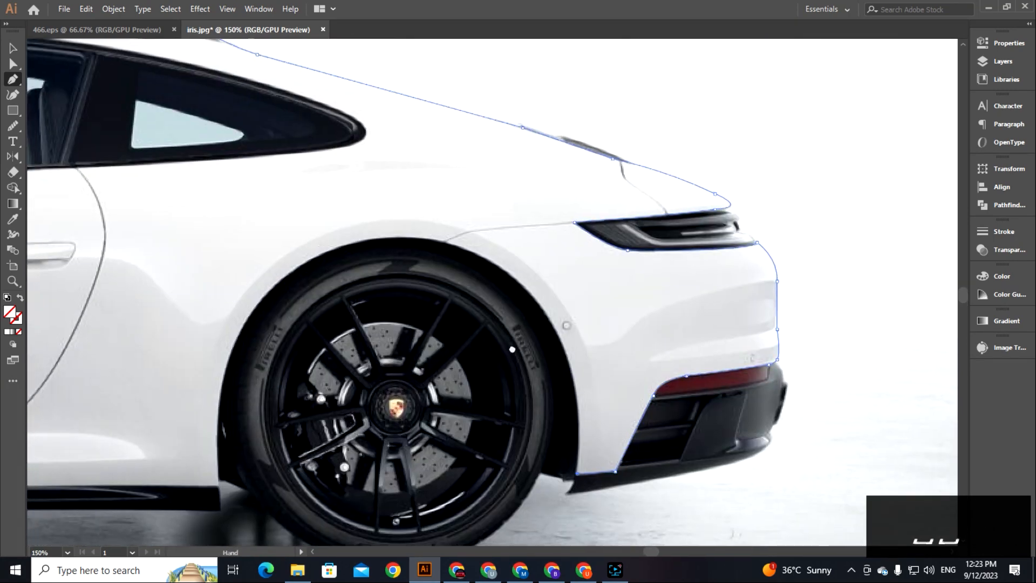
drag(477, 268, 521, 205)
click(497, 176)
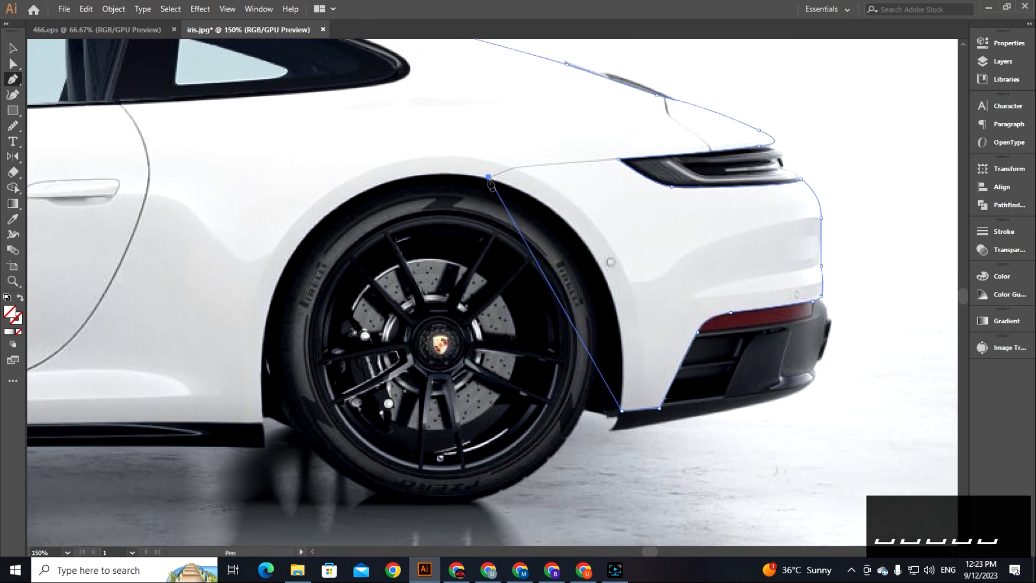
key(ctrl+z)
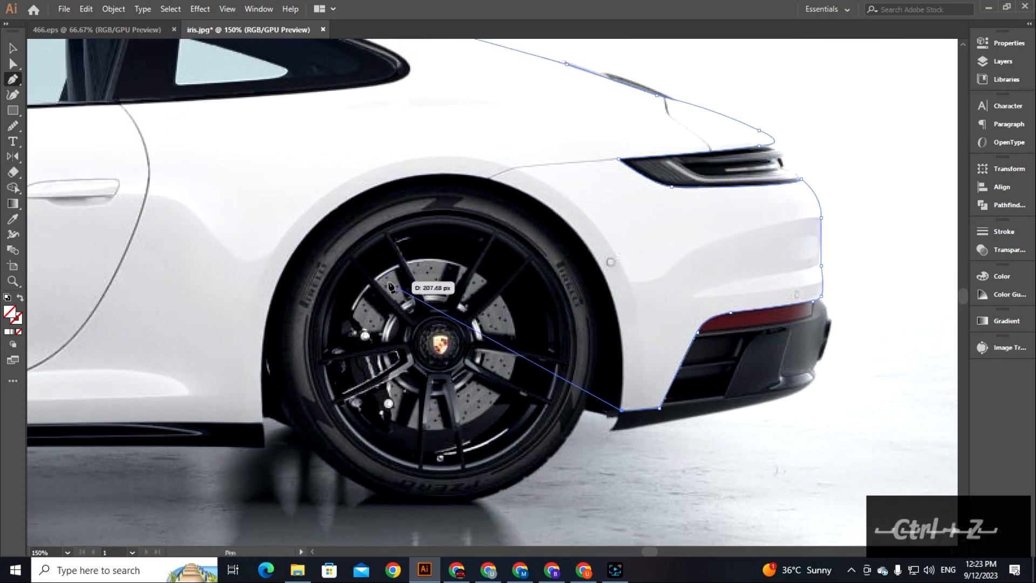
click(488, 180)
drag(435, 273, 518, 216)
click(360, 225)
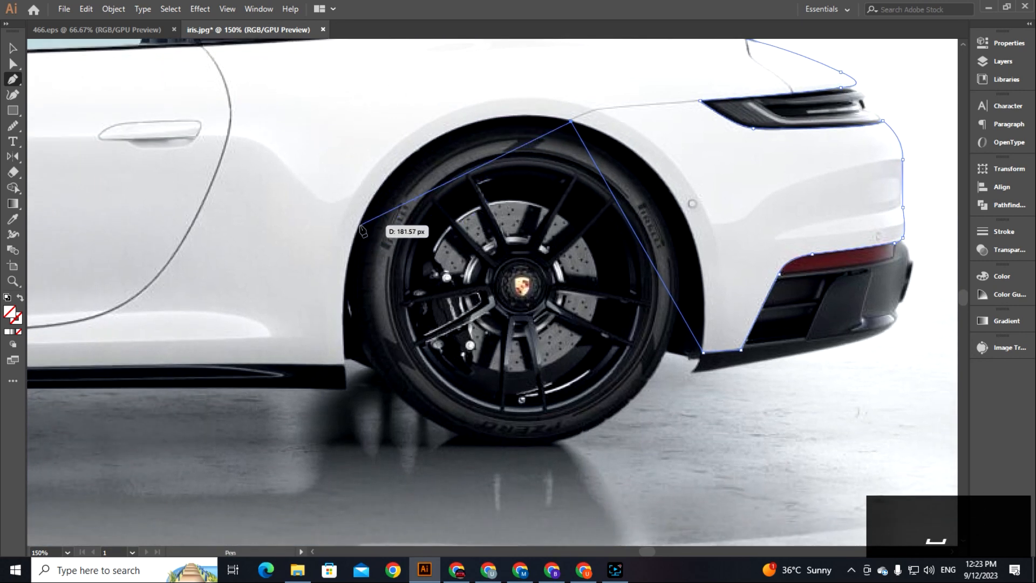
drag(364, 281, 387, 213)
click(369, 296)
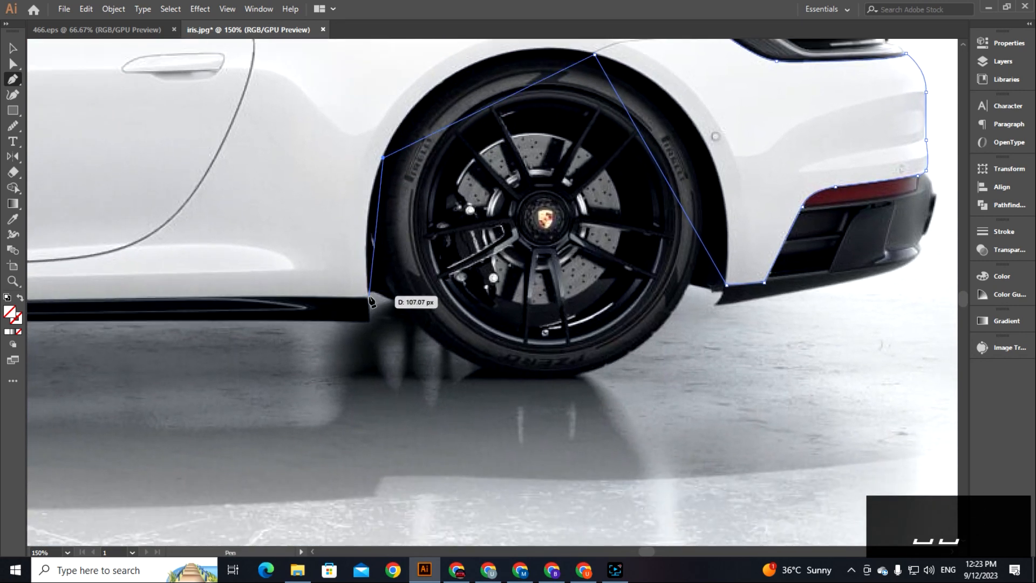
Step: Trace the upper edge of the black side sill forward to its front end at the front wheel arch
drag(370, 331, 662, 247)
click(227, 219)
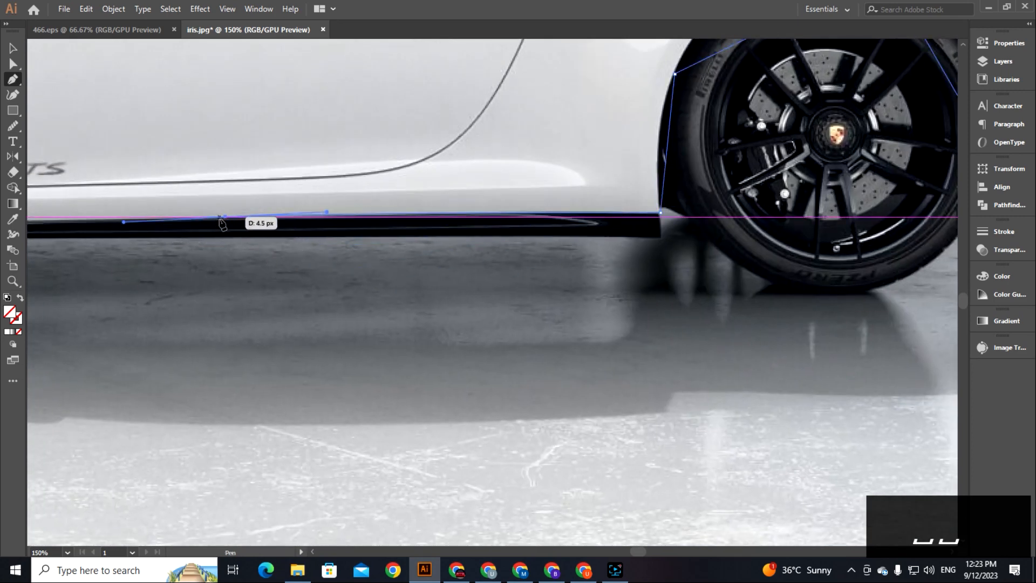
key(space)
drag(218, 276, 654, 276)
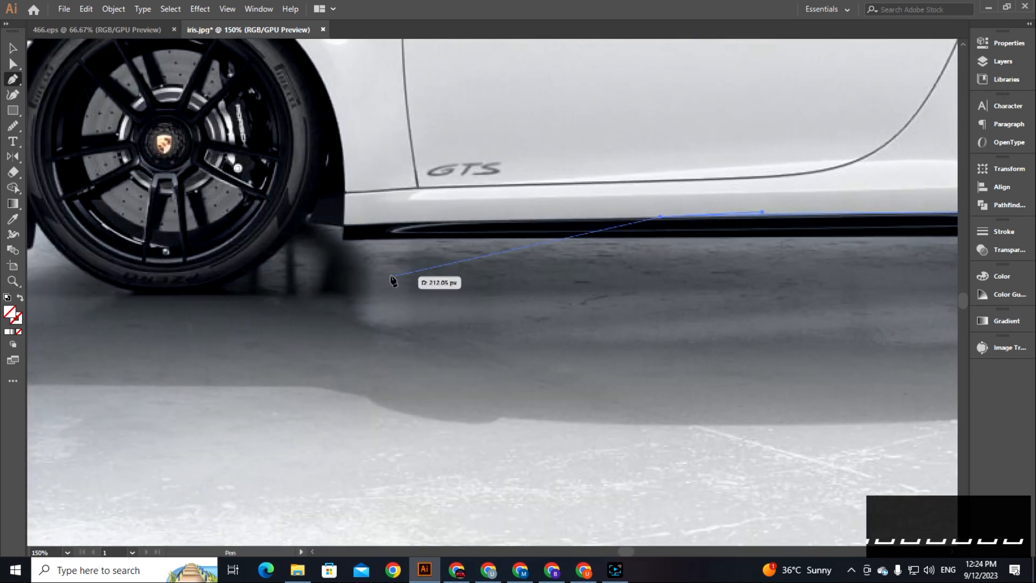
click(346, 228)
Step: Run the path up the sill's front corner and over the front wheel with straight segments to the side marker light's rear upper corner
key(space)
drag(327, 257, 373, 388)
click(388, 323)
key(space)
drag(388, 323, 458, 383)
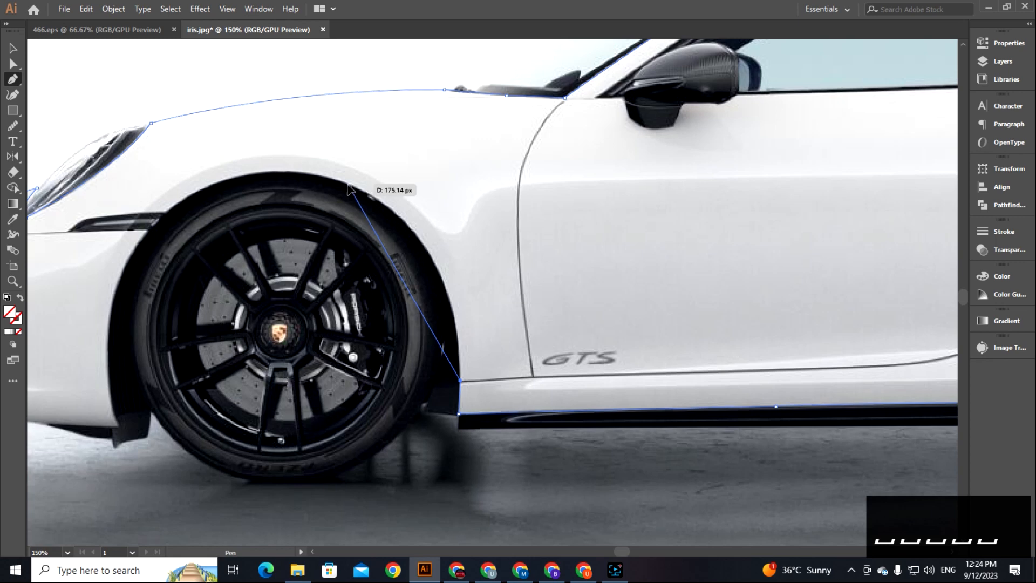
click(348, 187)
key(space)
drag(348, 187, 468, 161)
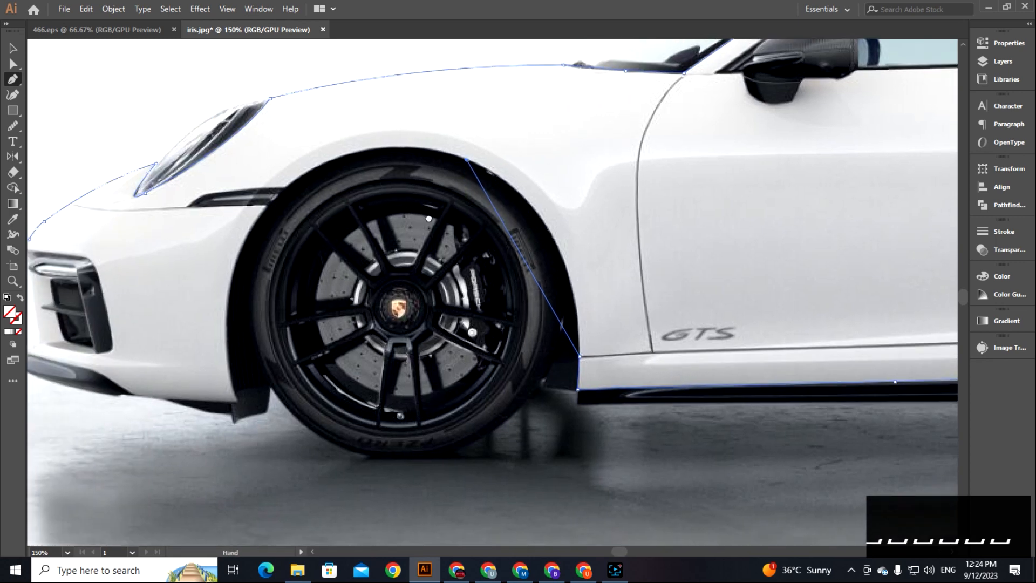
click(286, 189)
key(space)
drag(287, 189, 442, 216)
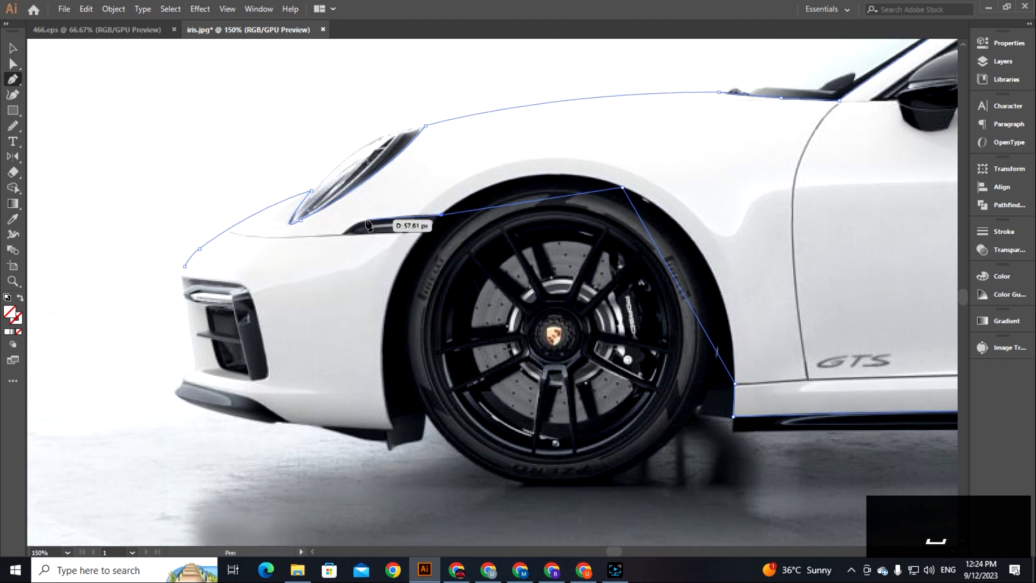
Step: Trace the side marker light's upper edge to its front tip, then its underside back to the front wheel arch
click(341, 231)
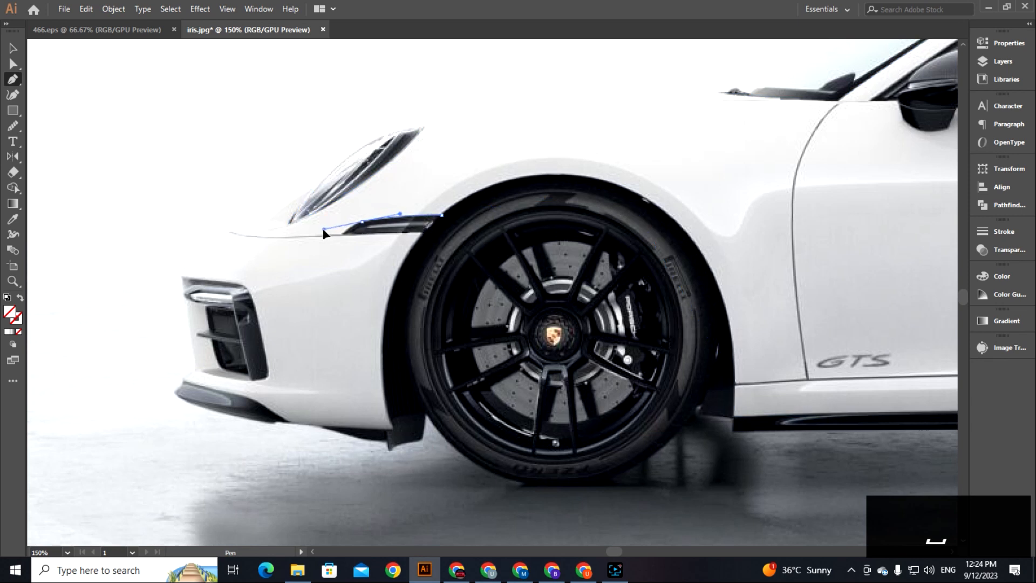
key(ctrl+z)
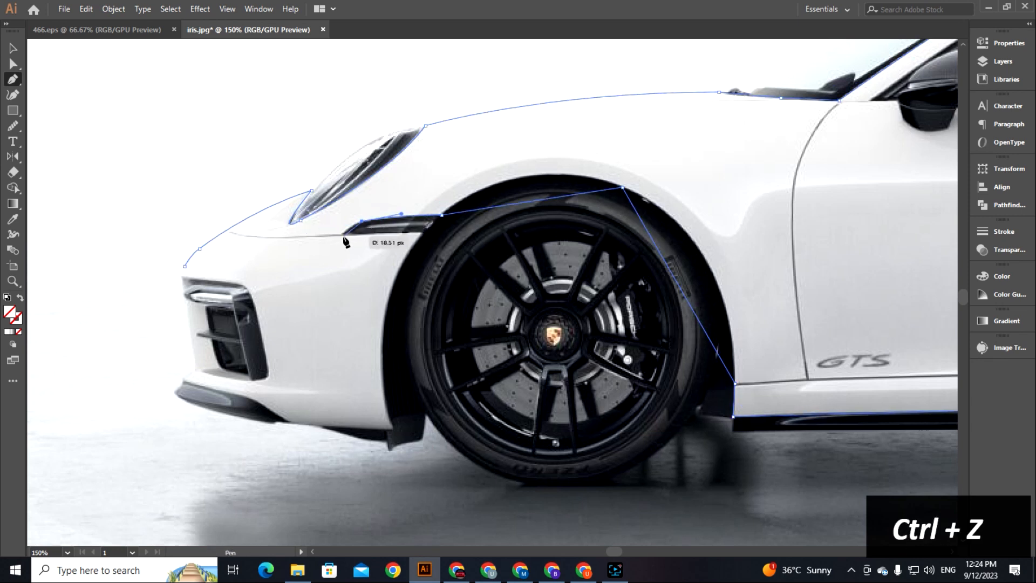
click(343, 234)
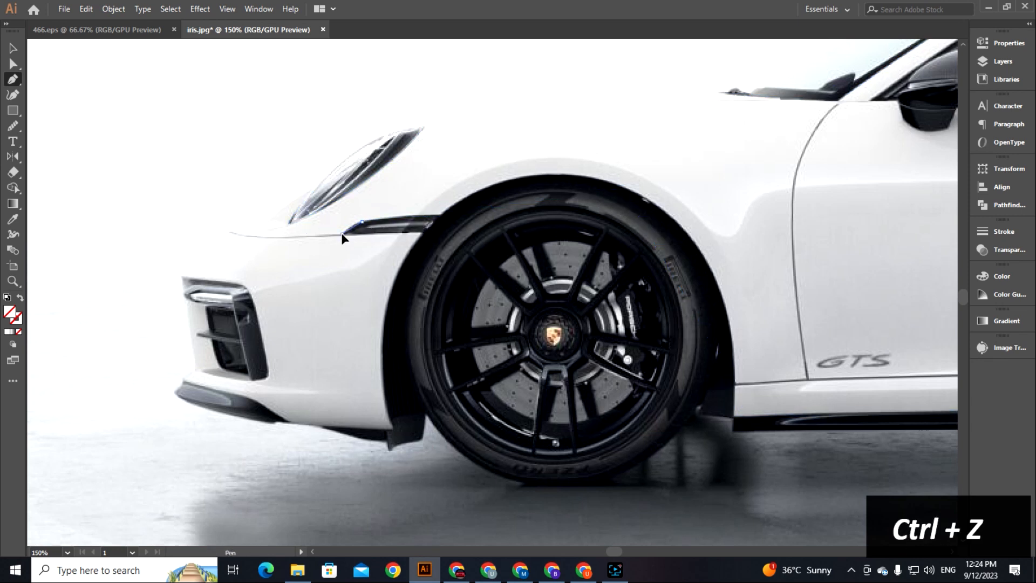
click(424, 234)
Step: Extend the path down the front side of the front wheel arch to the front bumper's lower rear corner
scroll(388, 243, down, 3)
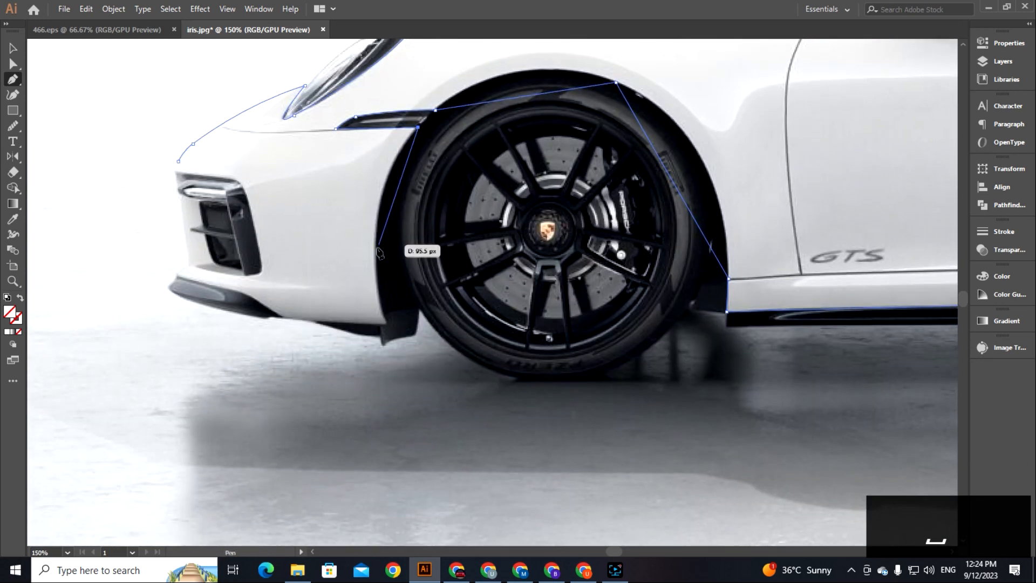
click(380, 286)
scroll(379, 286, down, 3)
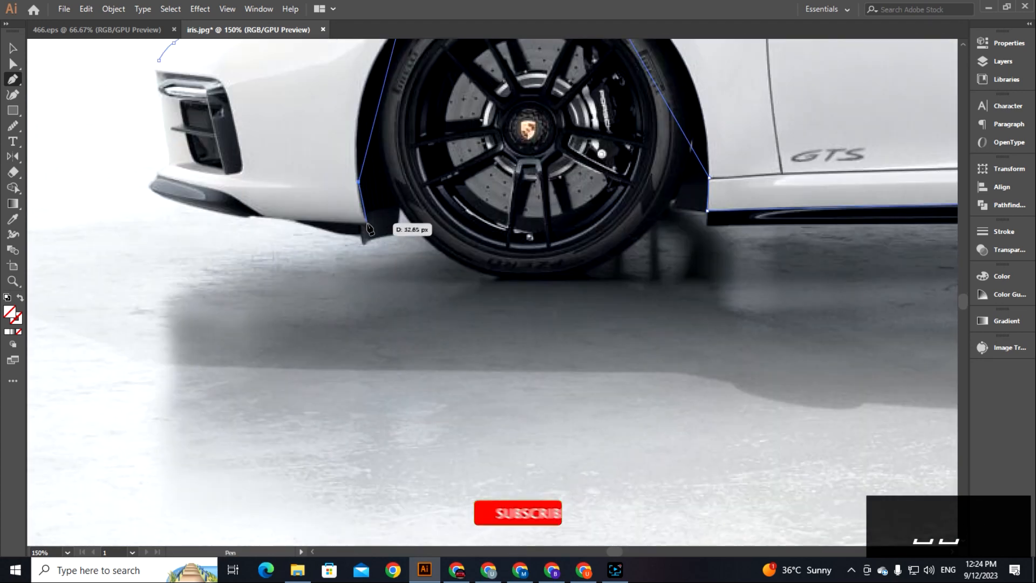
click(368, 226)
Step: Trace the front bumper's lower edge forward along the top of the black lip and round its front tip
scroll(378, 249, left, 3)
scroll(384, 254, up, 1)
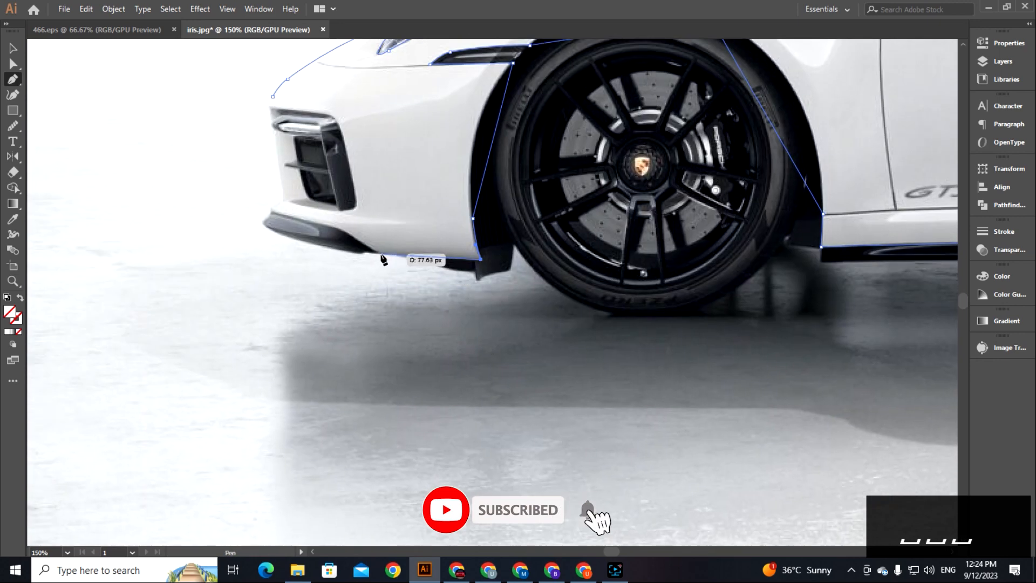
click(390, 254)
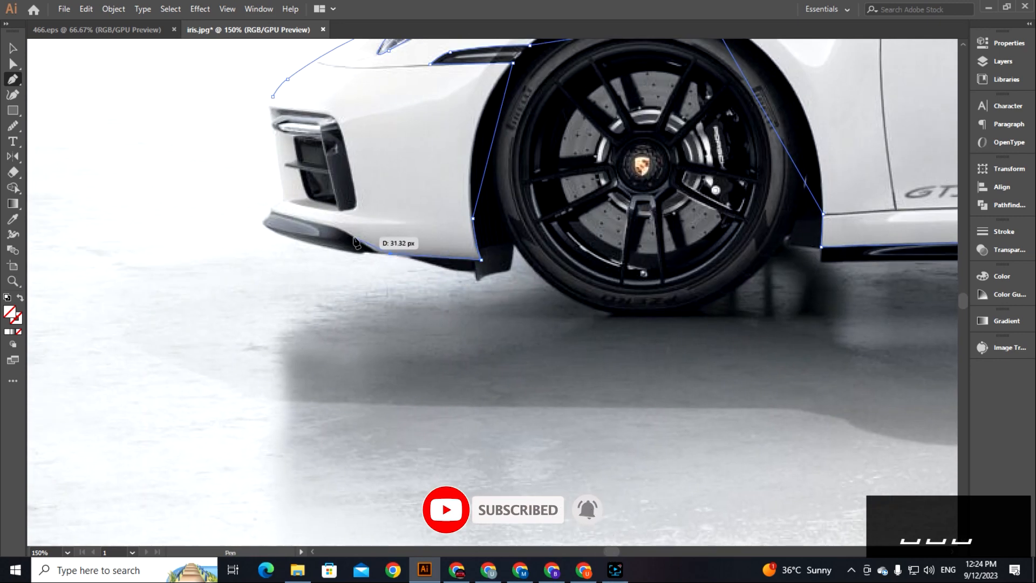
click(354, 237)
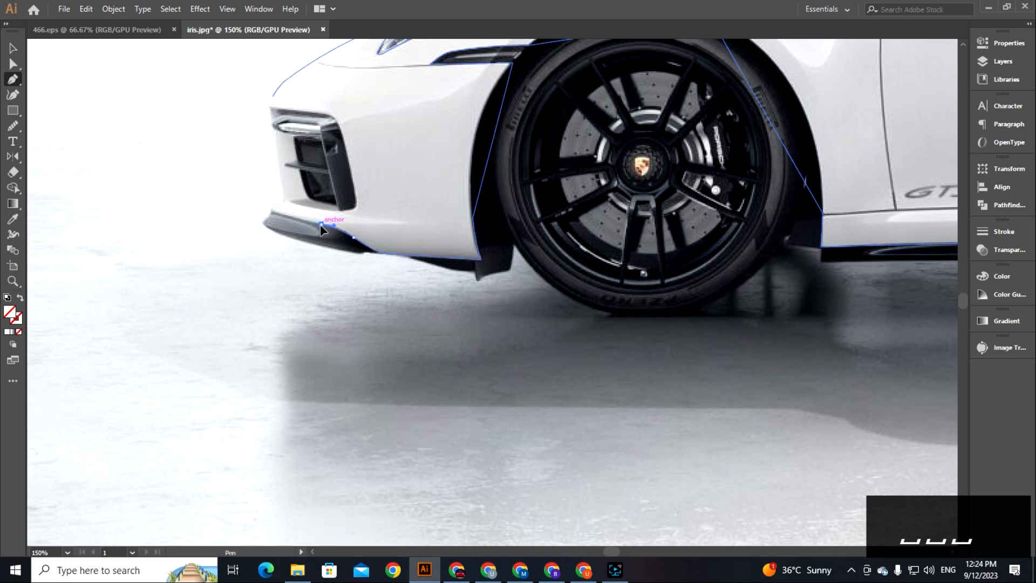
drag(276, 218, 331, 241)
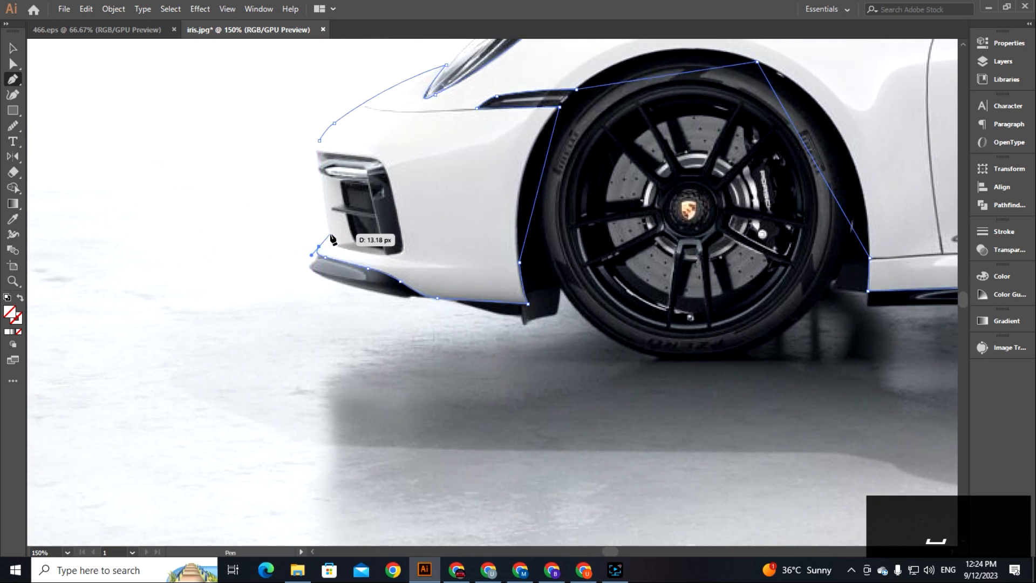
Step: Trace the bumper's front edge up to the light strip, then along its underside and down the air intake's dark front edge
click(330, 233)
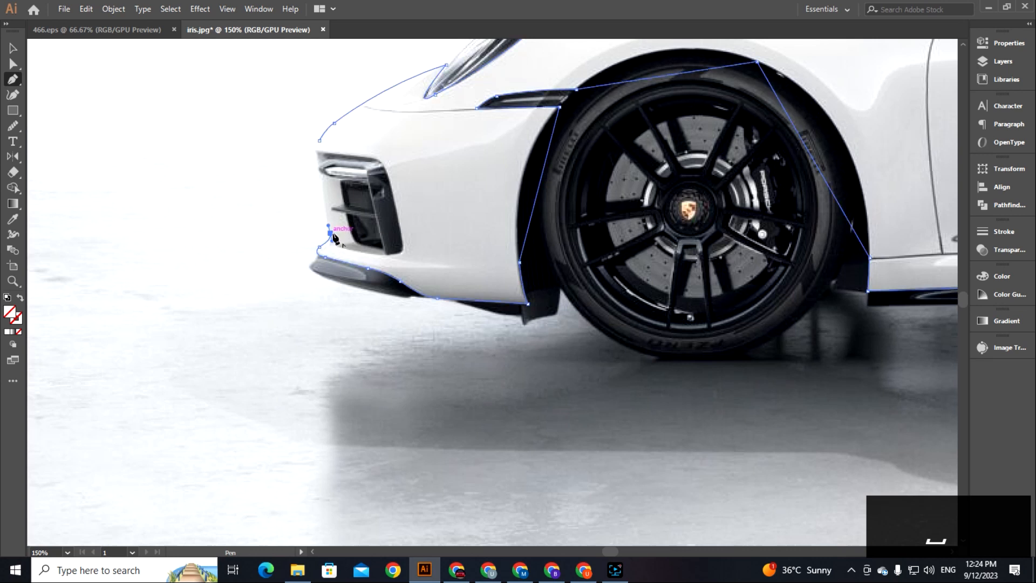
click(323, 179)
scroll(351, 200, up, 3)
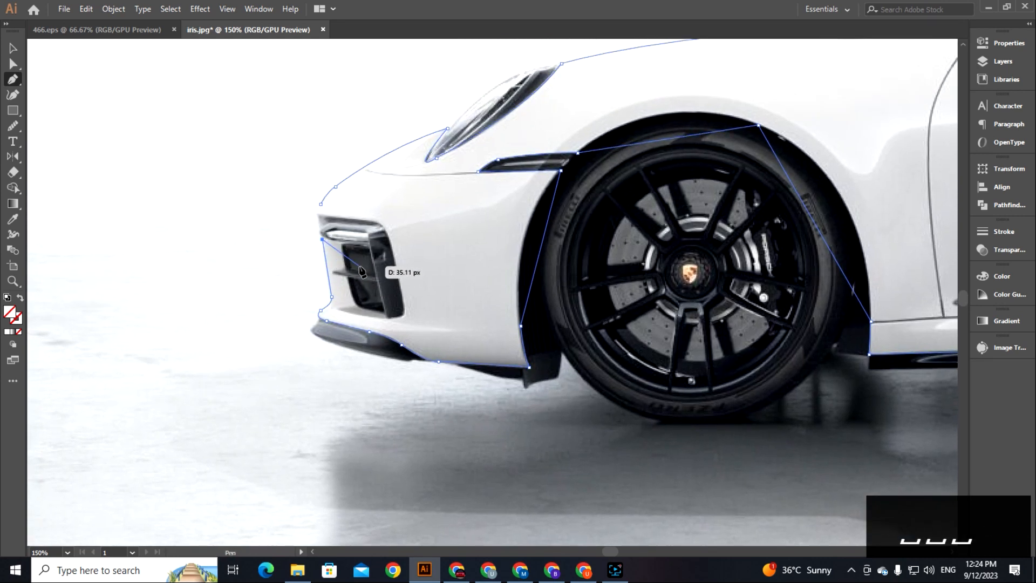
drag(362, 271, 331, 246)
key(ctrl+z)
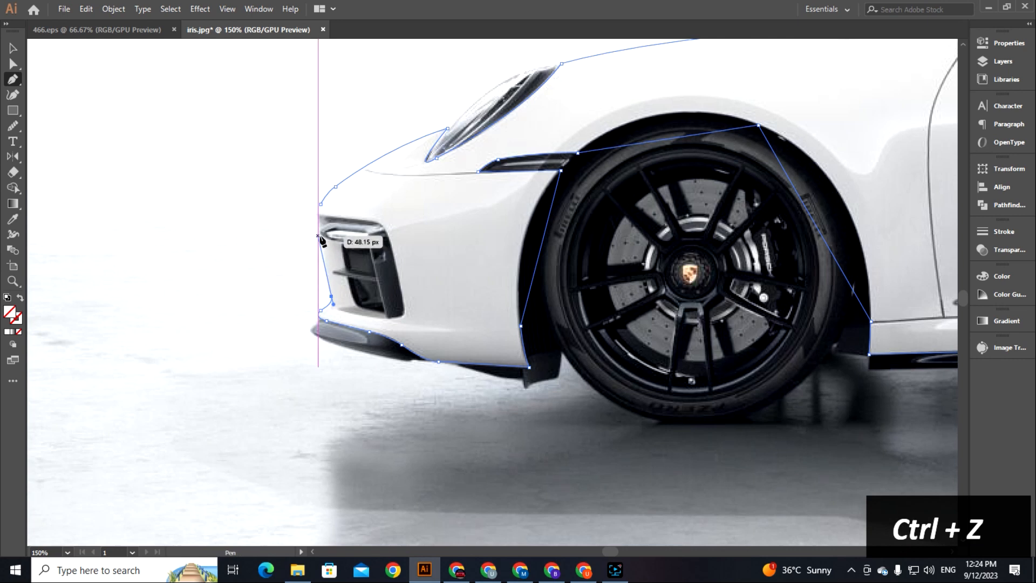
drag(353, 246, 356, 249)
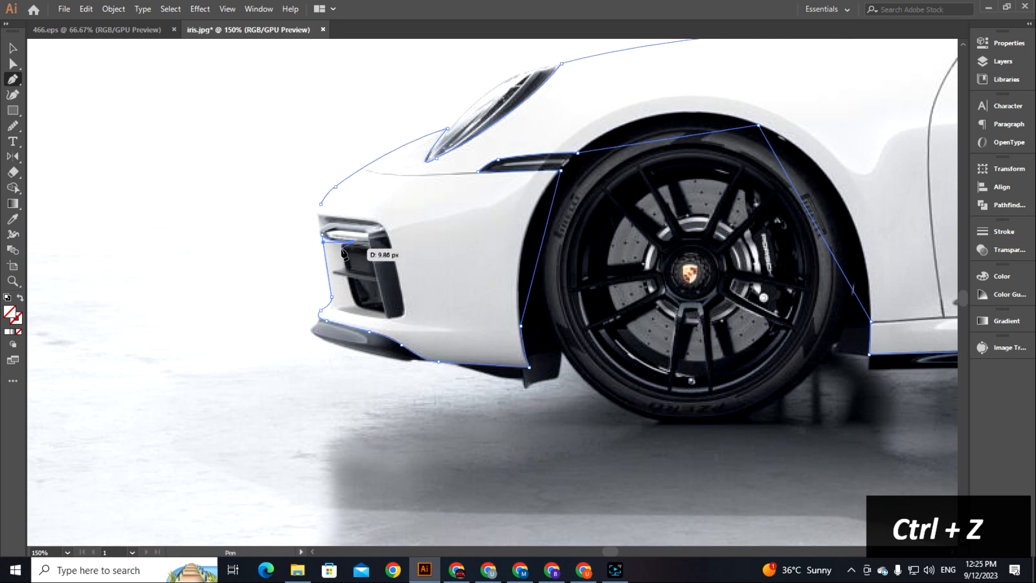
key(ctrl+z)
drag(344, 259, 348, 268)
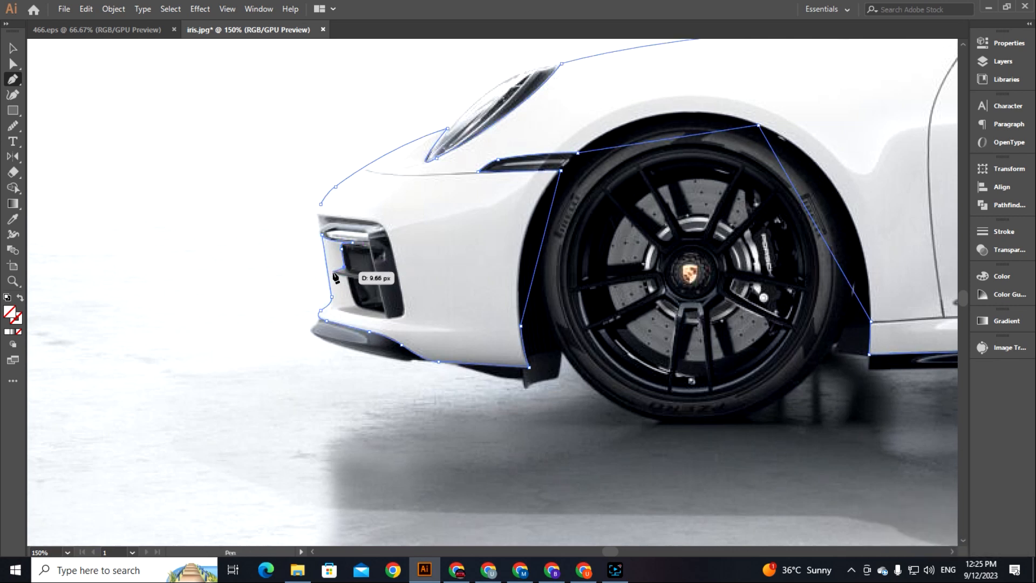
Step: Trace around the air intake's lower, rear and upper edges and close the body path at the bumper's nose
scroll(345, 270, down, 2)
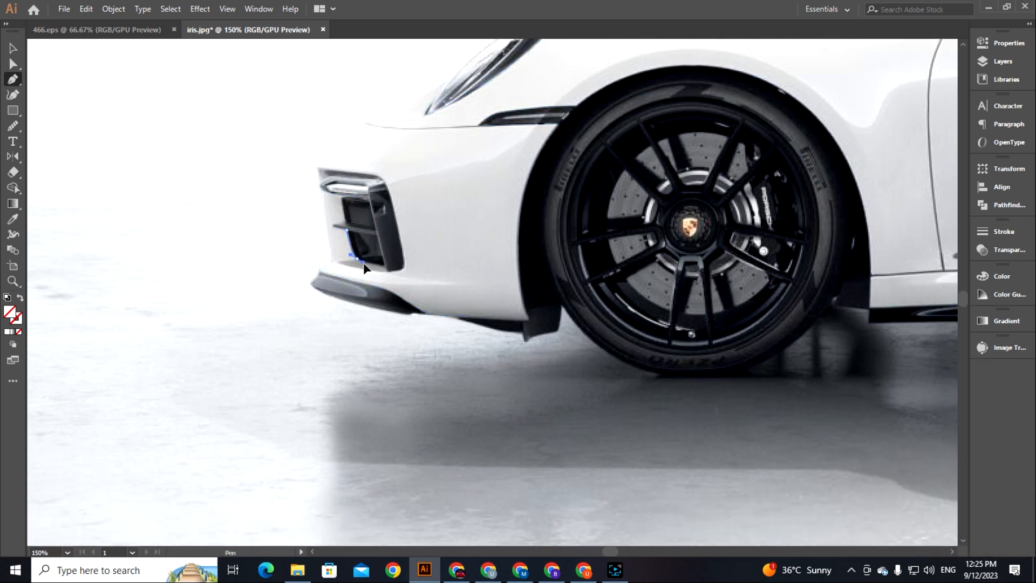
click(357, 259)
click(388, 267)
click(397, 272)
key(ctrl+z)
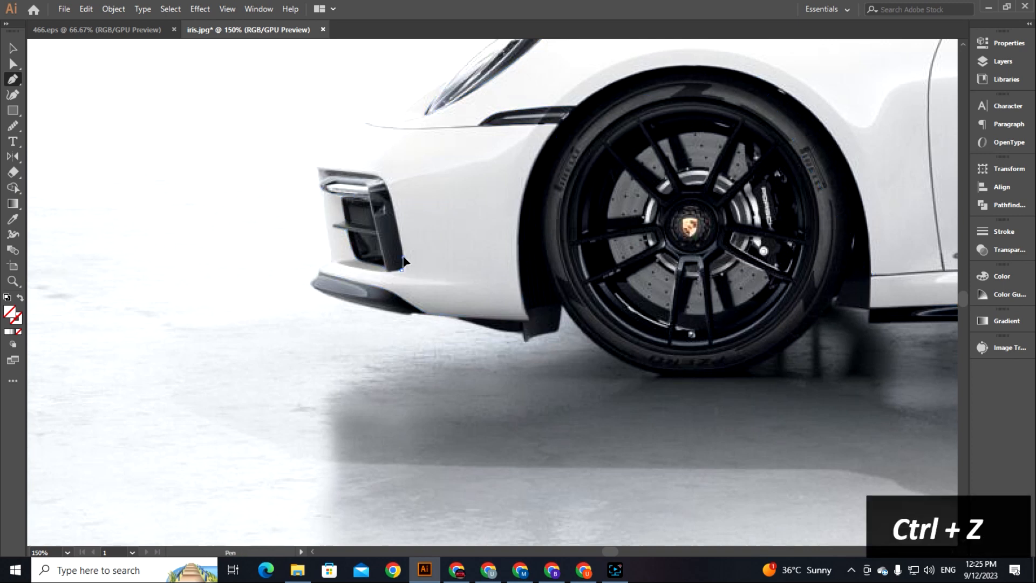
drag(405, 260, 431, 318)
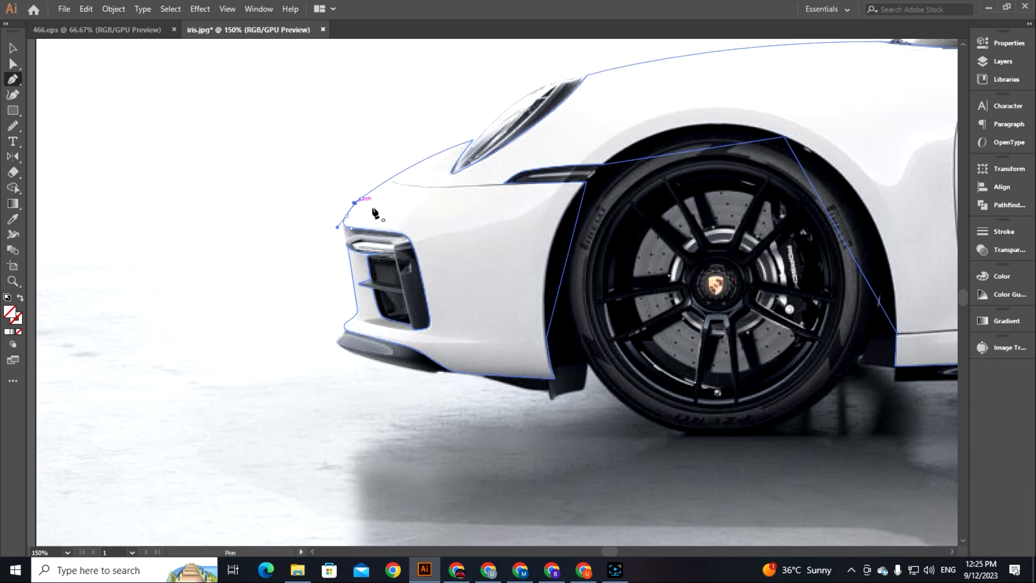
click(354, 203)
Step: Bend the straight segments around the front wheel with the Anchor Point tool to follow the wheel arch
drag(556, 258, 342, 239)
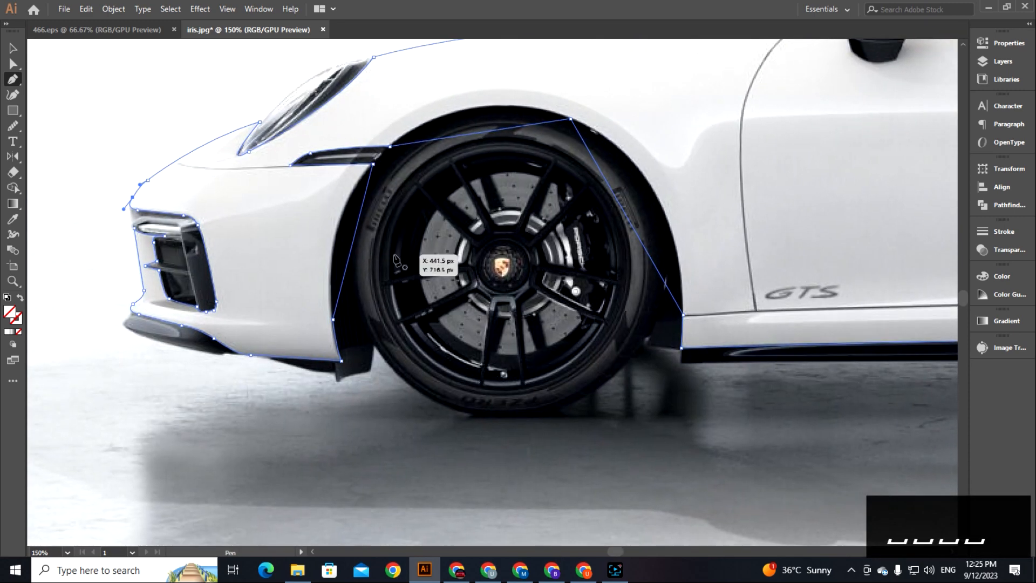
key(shift+c)
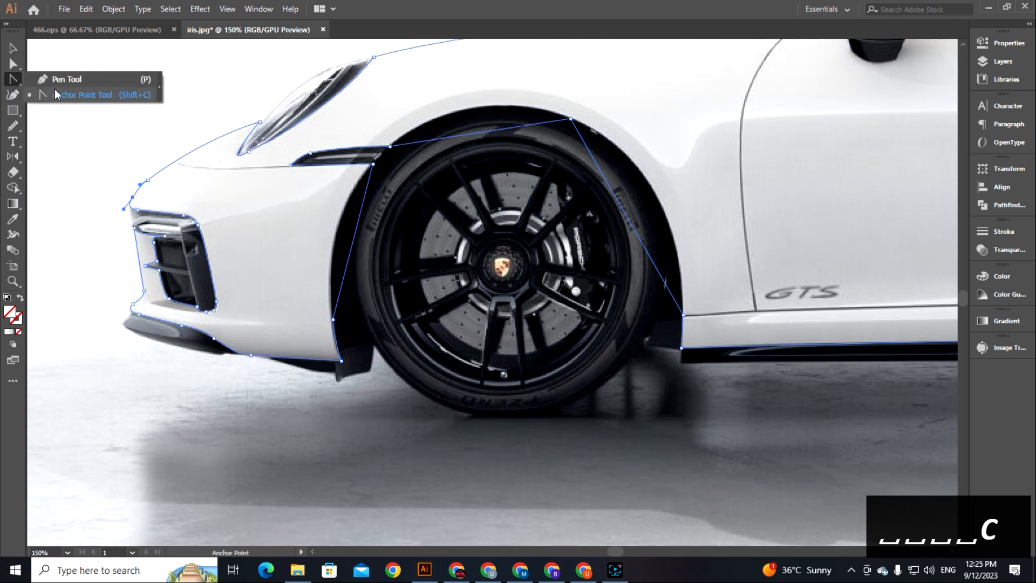
drag(355, 240, 336, 242)
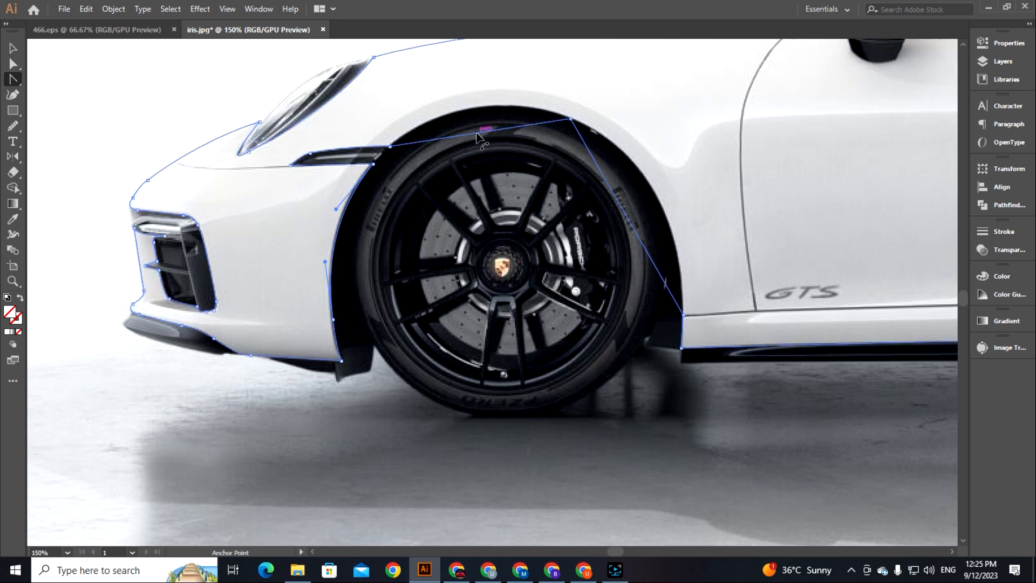
drag(620, 208, 641, 200)
Step: Bend the straight segments around the rear wheel to follow its arch, and deselect the body path
drag(199, 295, 340, 288)
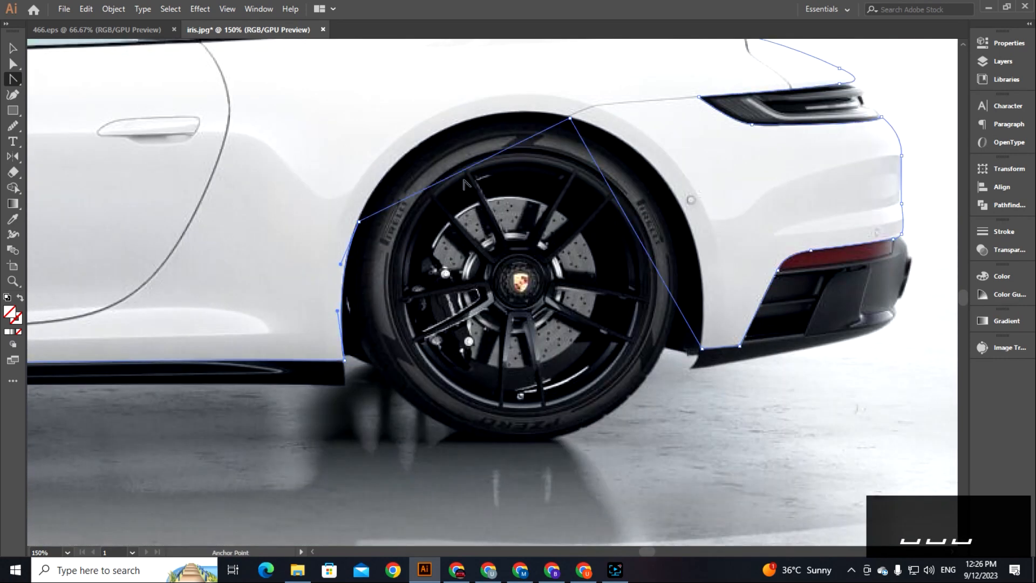
drag(464, 170, 476, 96)
drag(397, 139, 392, 138)
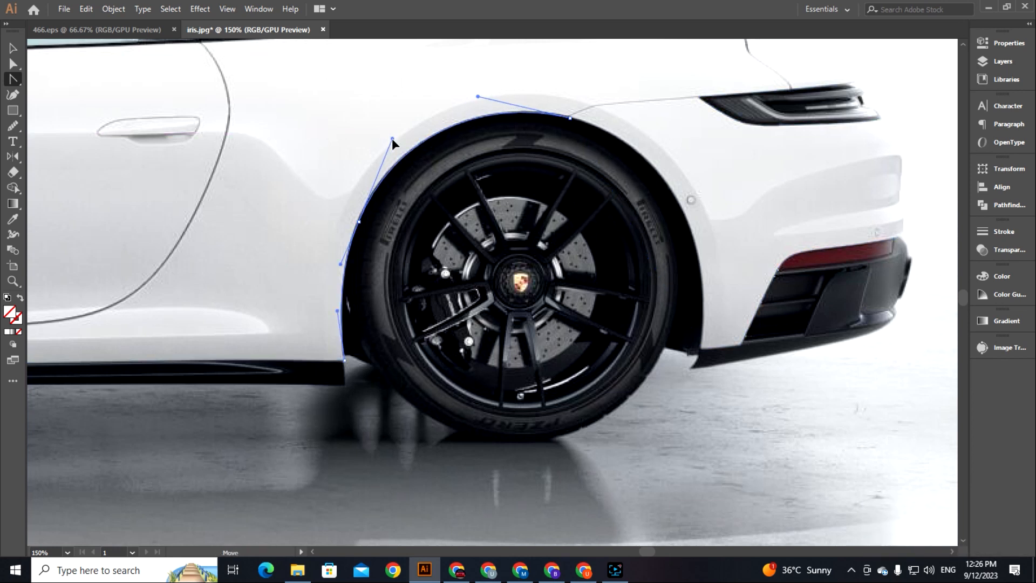
drag(634, 229, 676, 196)
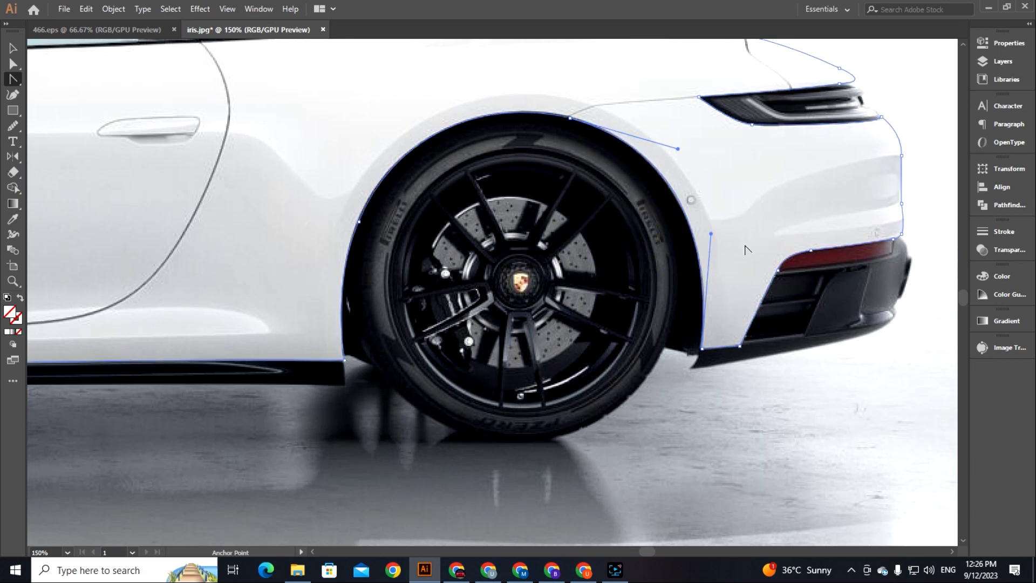
key(ctrl+0)
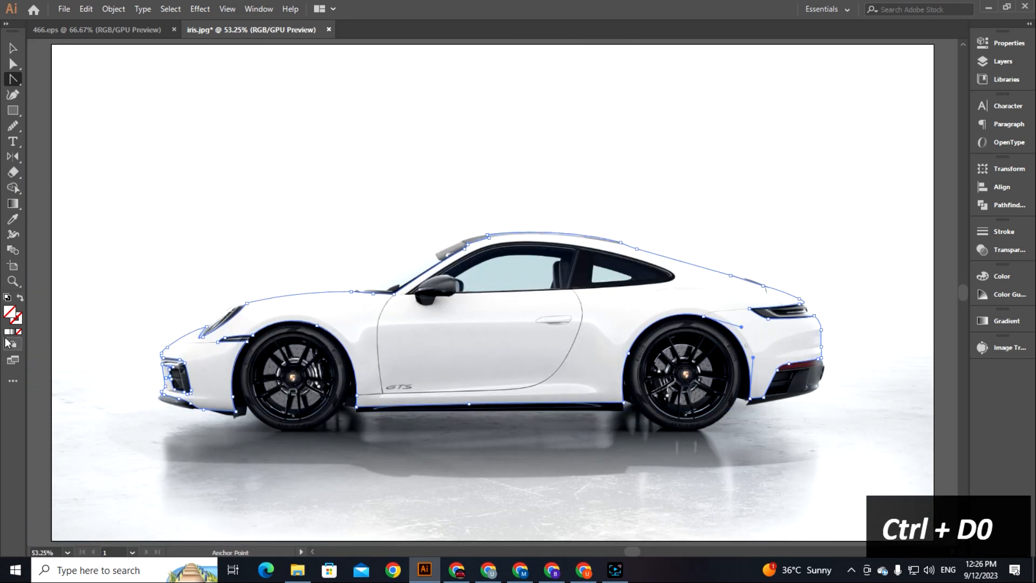
click(12, 49)
click(456, 183)
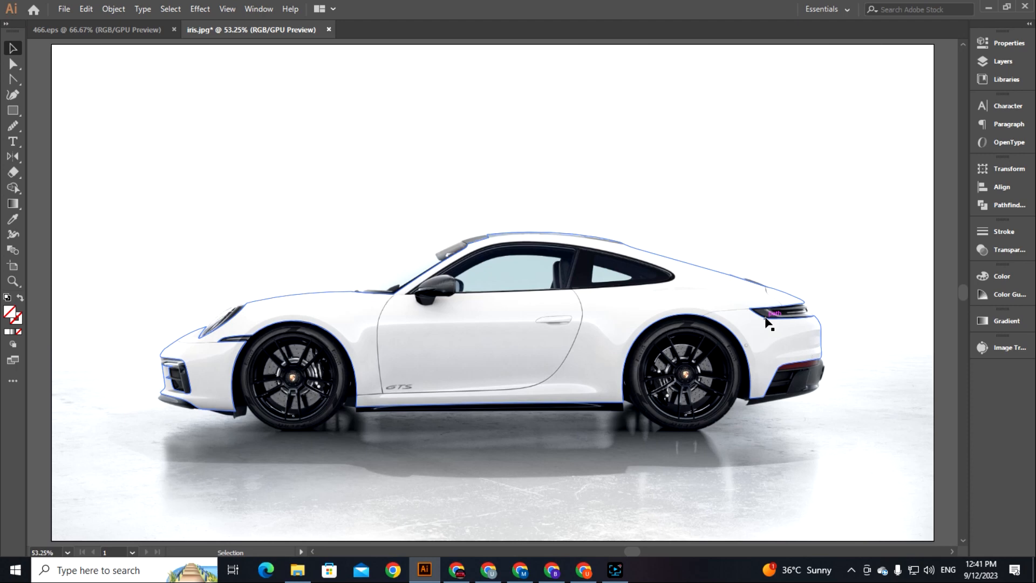
Step: Start a new Pen path at the side window trim's front lower corner and trace its curved upper edge back toward the rear tip
key(ctrl+equal)
key(ctrl+equal)
key(ctrl+equal)
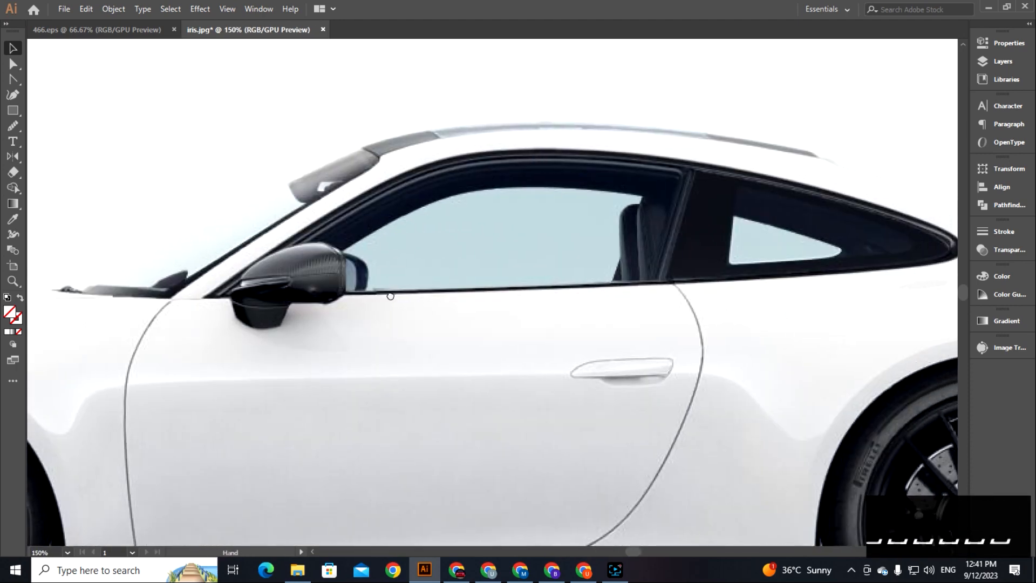
key(ctrl+equal)
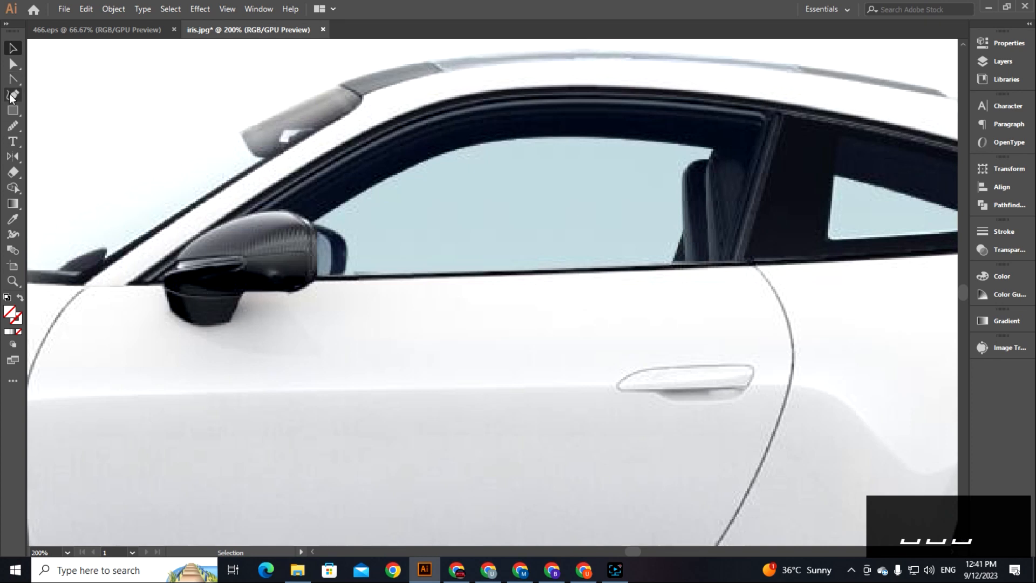
drag(13, 79, 35, 80)
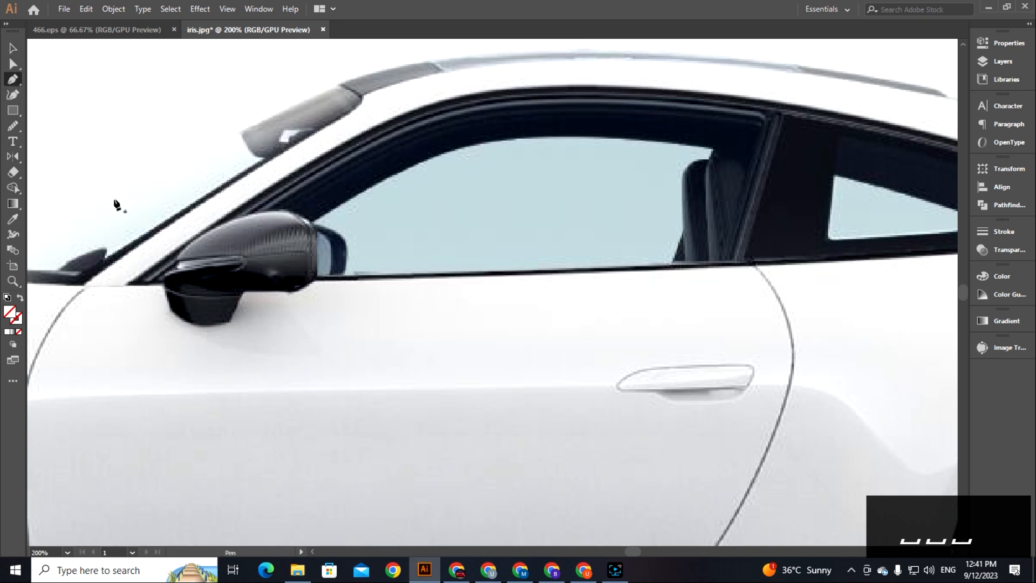
click(126, 285)
drag(319, 157, 835, 102)
key(ctrl+z)
key(space)
drag(656, 110, 221, 124)
drag(643, 192, 769, 232)
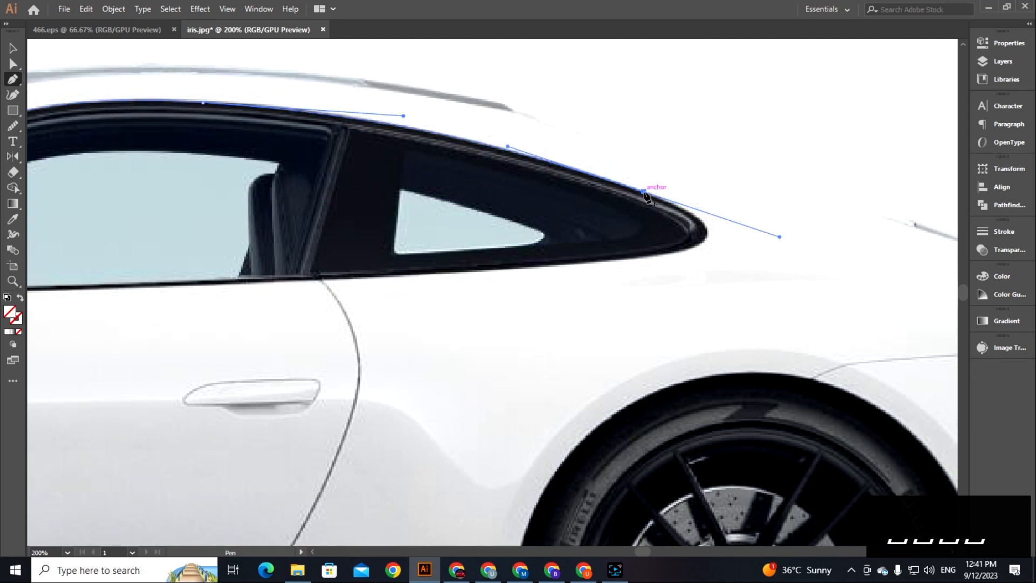
Step: Round the side window's rear tip and trace the lower trim edge forward to the door's rear seam
drag(689, 247, 625, 268)
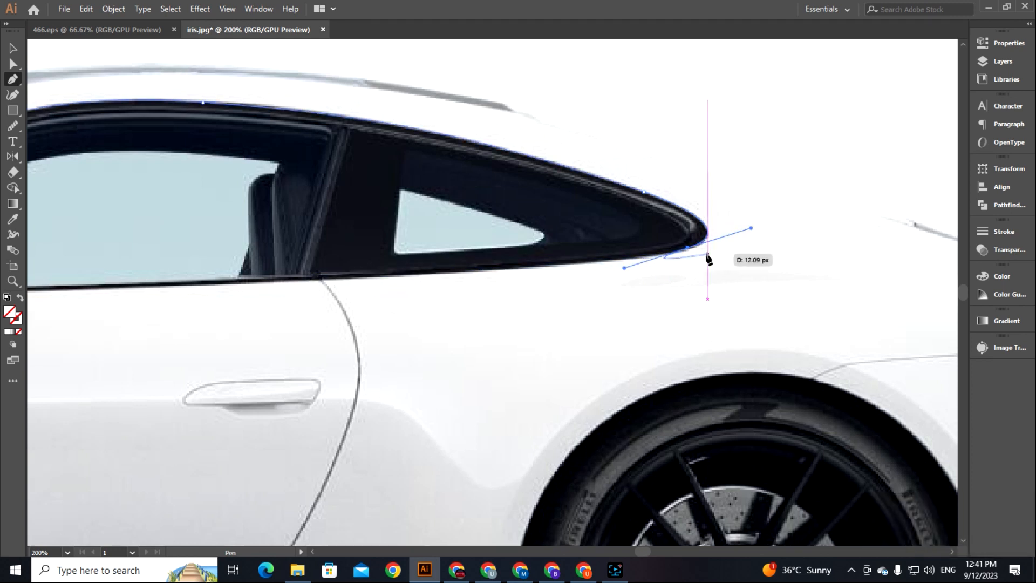
click(690, 248)
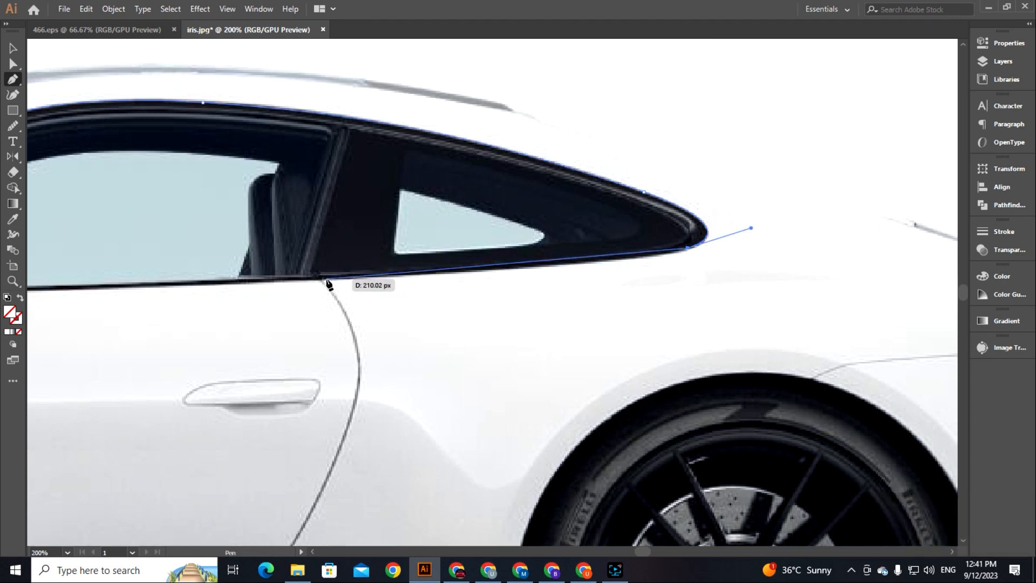
drag(327, 279, 106, 286)
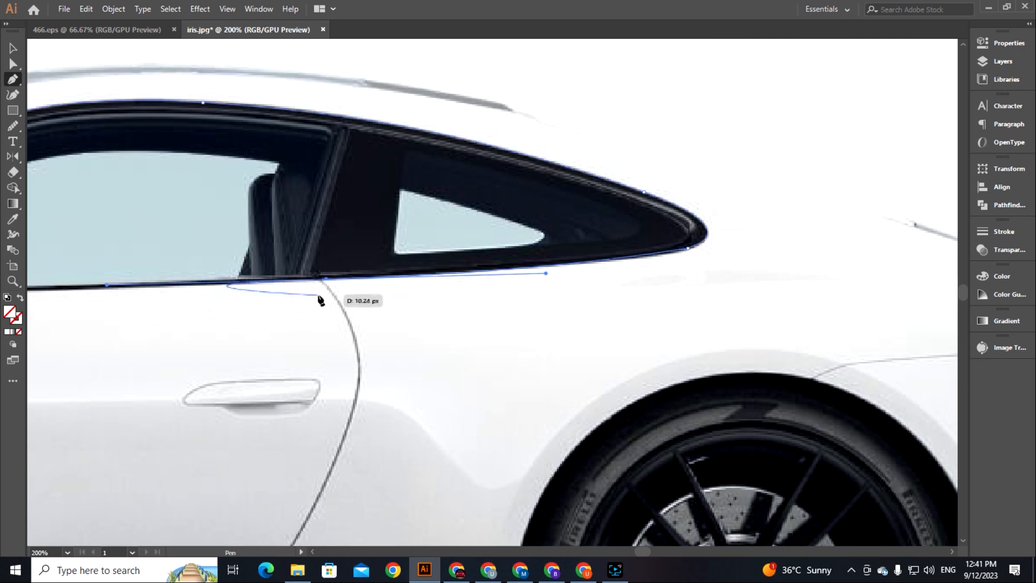
key(space)
drag(338, 308, 615, 282)
click(603, 253)
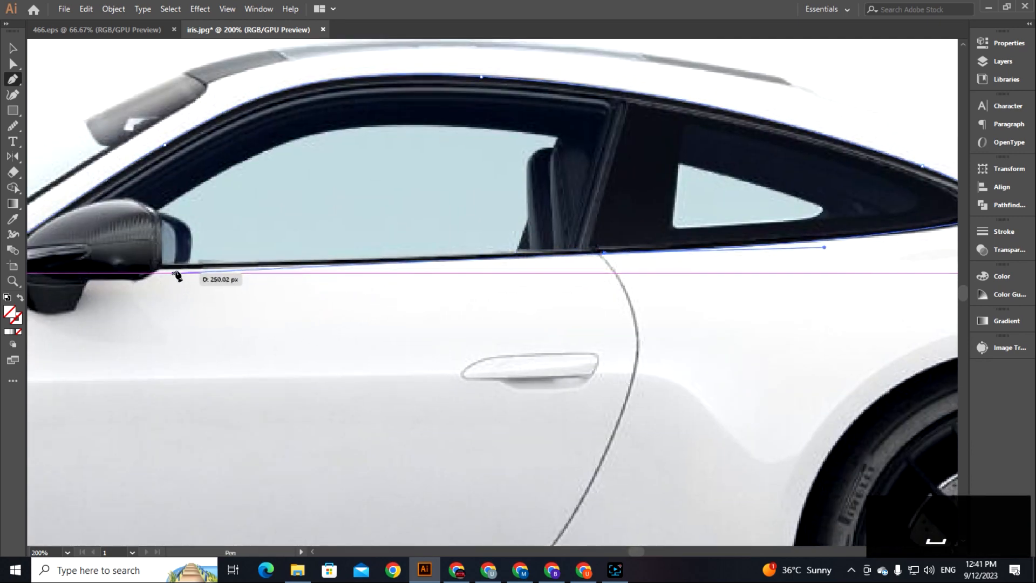
Step: Continue along the window's lower edge to the door mirror and trace the underside of the mirror housing to its foot
drag(249, 266, 139, 266)
key(space)
drag(248, 266, 398, 254)
click(378, 245)
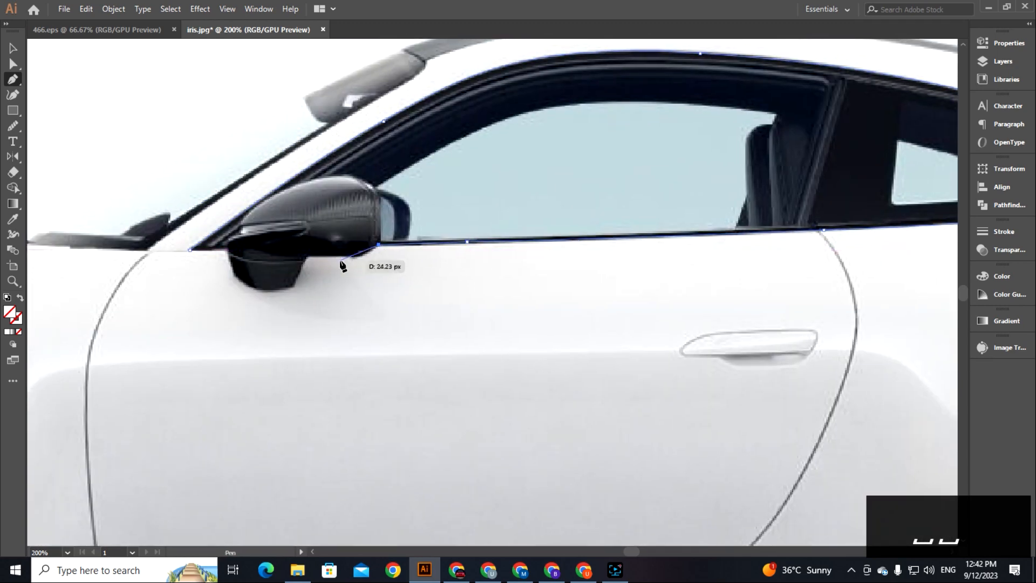
drag(353, 257, 335, 255)
drag(307, 257, 396, 262)
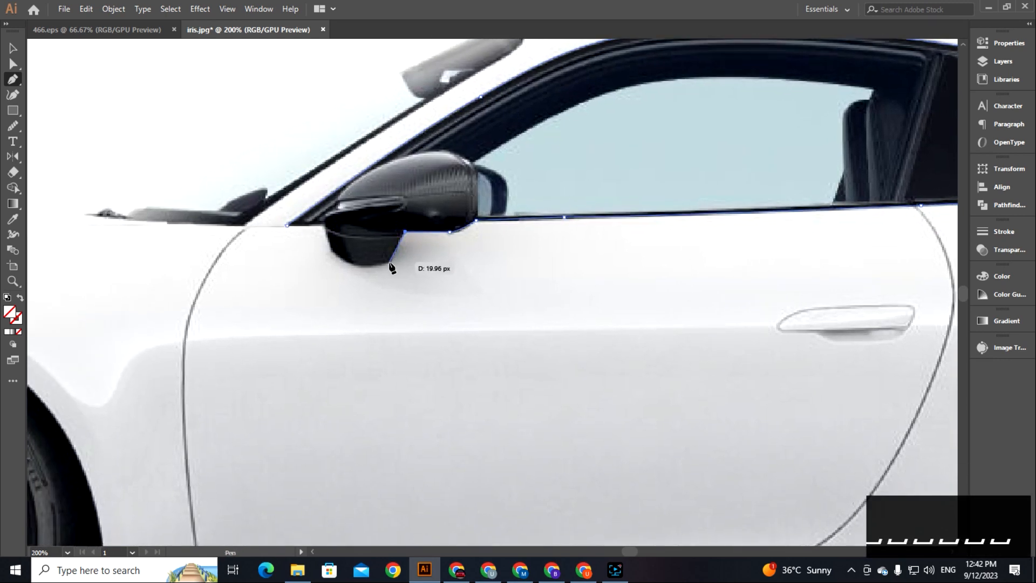
Step: Trace around the mirror's foot and close the side window path at its front lower corner
click(389, 261)
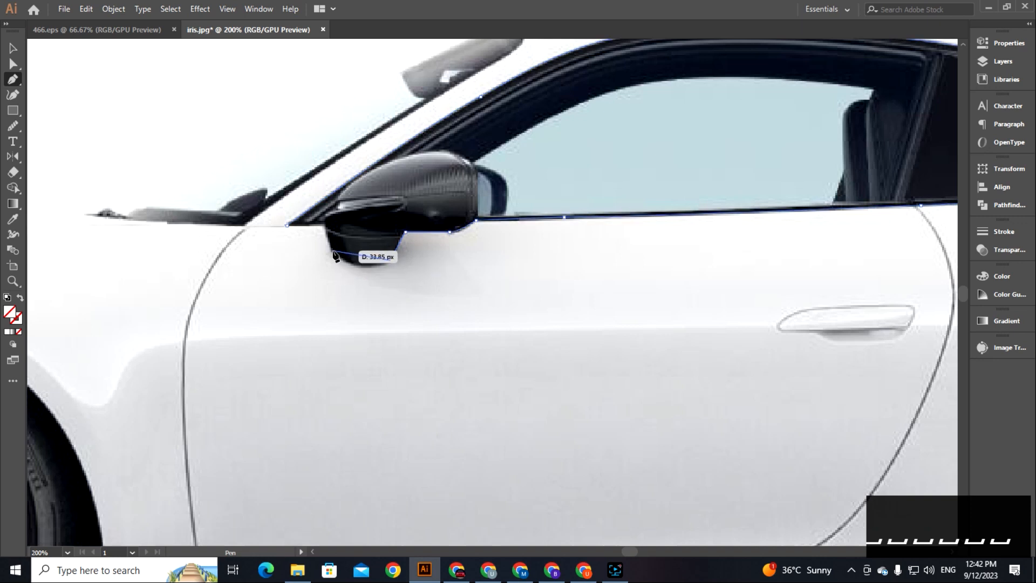
drag(333, 250, 314, 225)
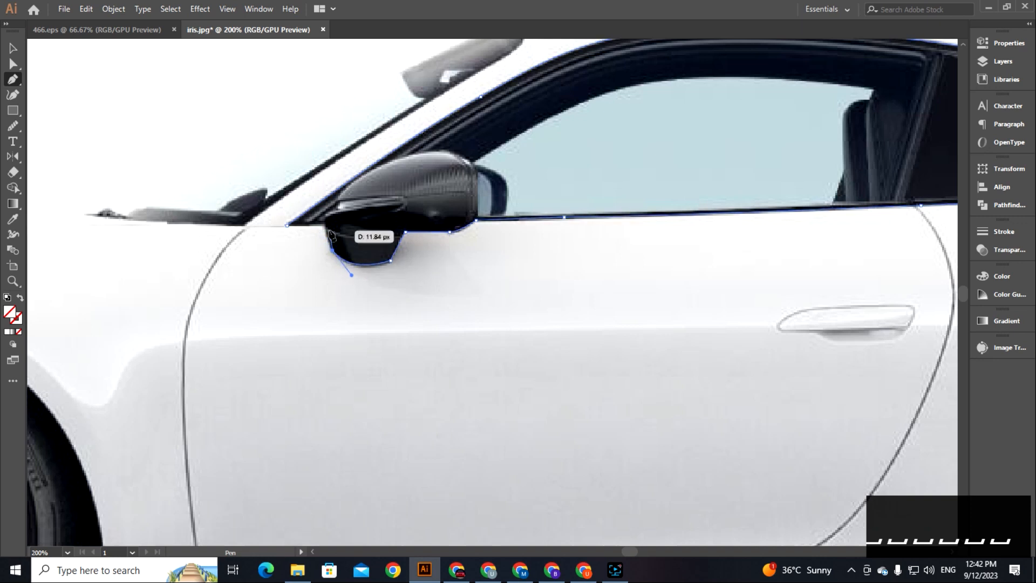
click(325, 231)
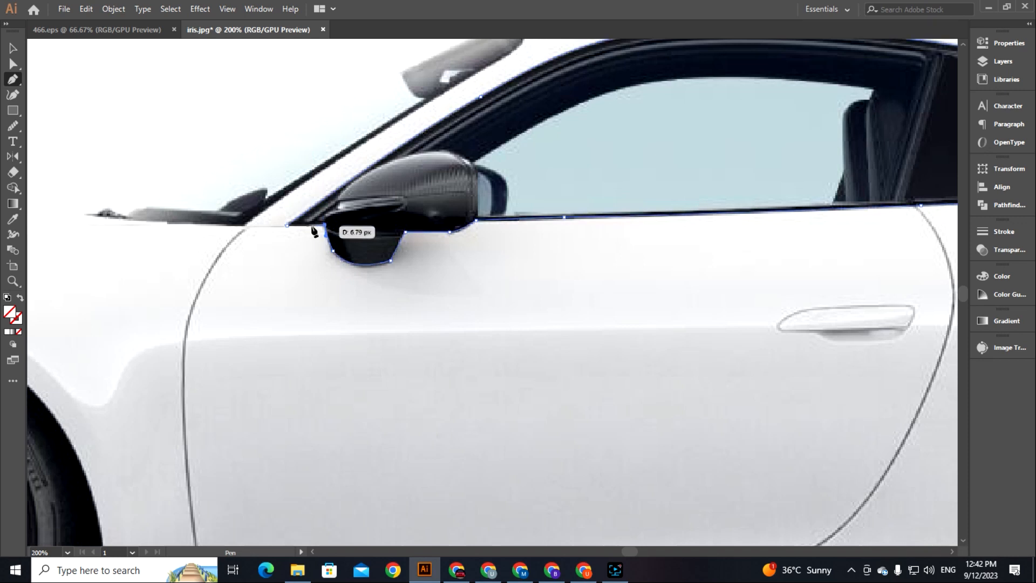
click(287, 225)
Step: Refine the anchors and curve handles around the mirror and the window's front corner with the Direct Selection tool
drag(516, 269, 417, 273)
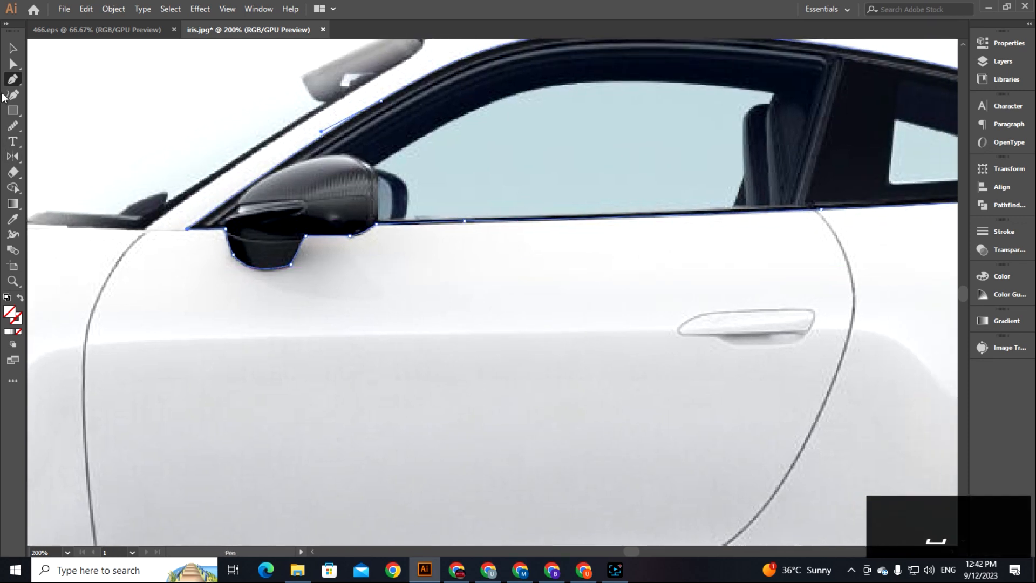
drag(303, 253, 316, 253)
click(226, 230)
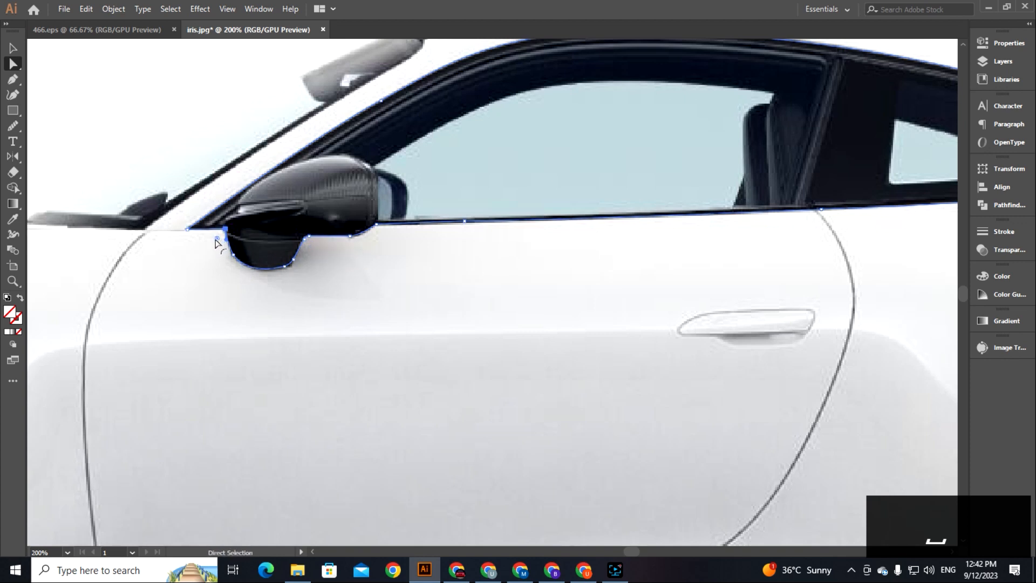
drag(216, 243, 242, 243)
click(377, 231)
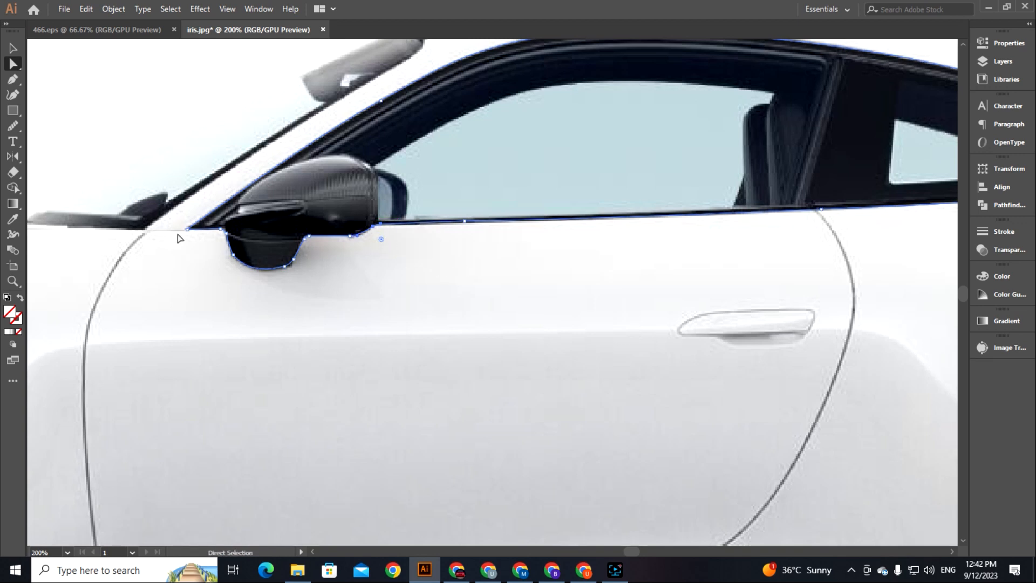
click(188, 228)
drag(201, 226, 187, 229)
Step: Try to adjust the curve handle at the side window outline's rear tip, and undo the change
key(space)
drag(566, 205, 272, 229)
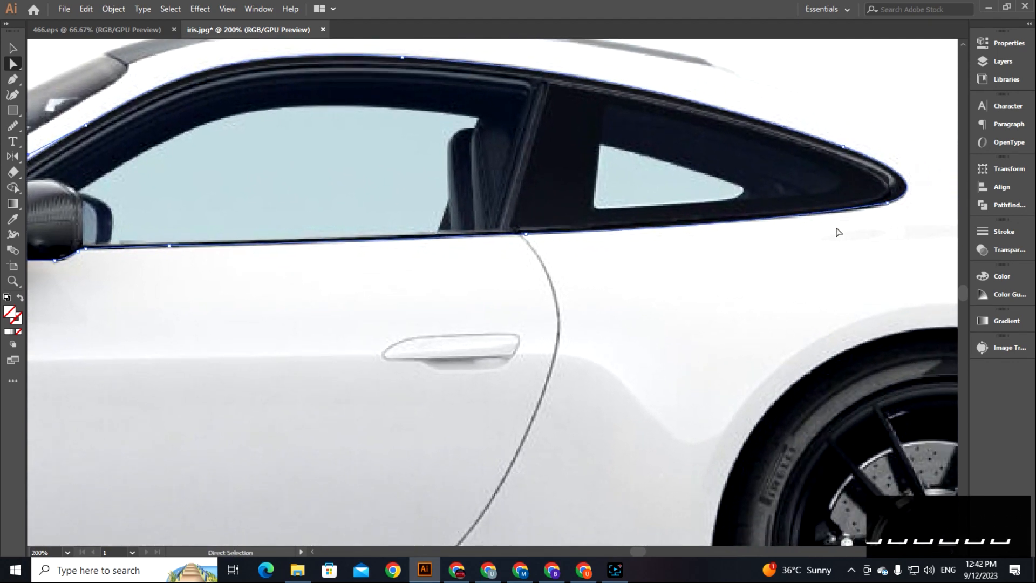
click(888, 203)
drag(884, 190, 882, 189)
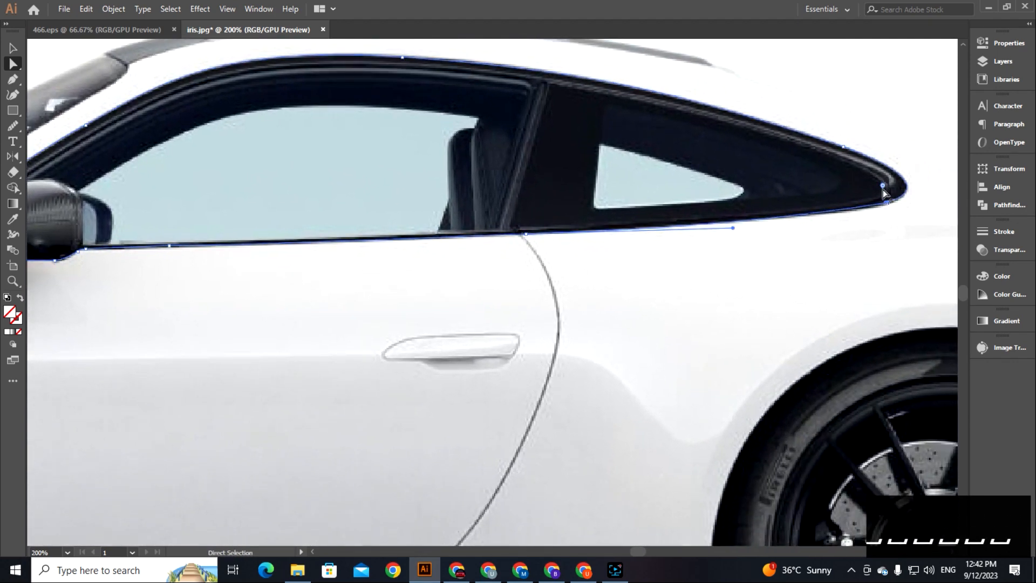
key(ctrl+z)
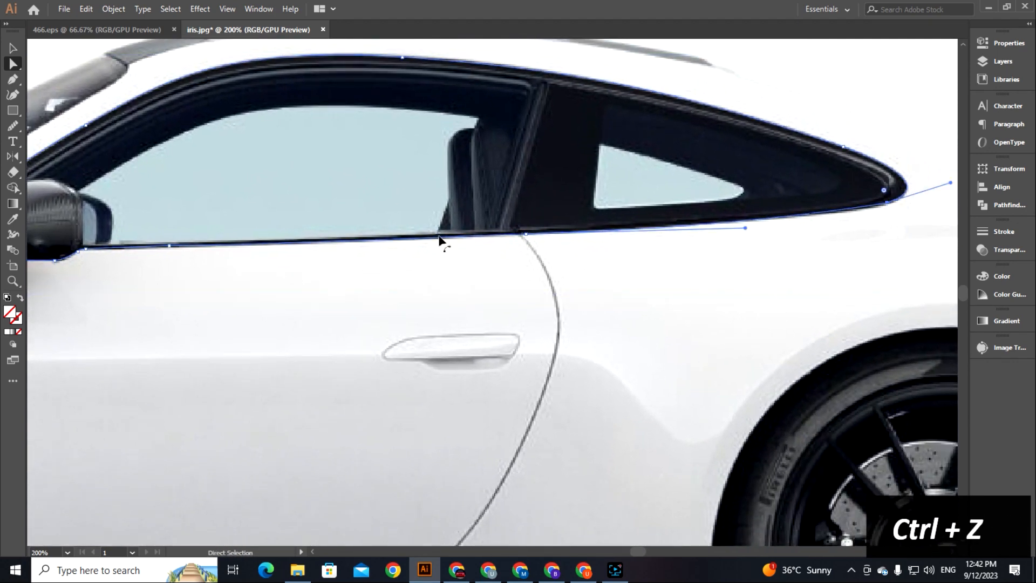
Step: Select the body and side window paths together and subtract the window area from the car body with the Shape Builder tool
click(13, 49)
key(ctrl+0)
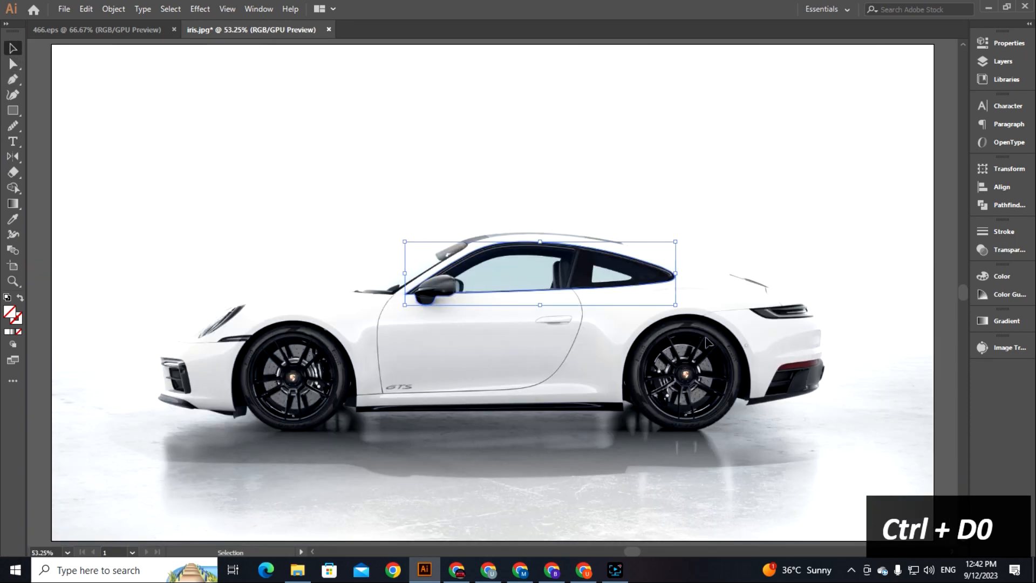
drag(472, 461, 463, 444)
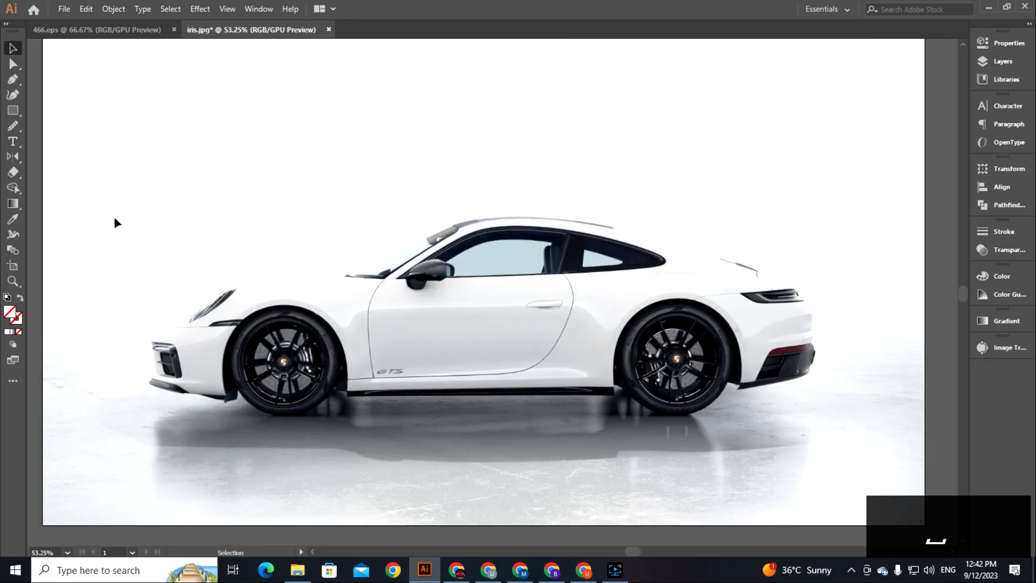
drag(112, 205, 466, 341)
drag(793, 427, 838, 451)
scroll(839, 450, down, 2)
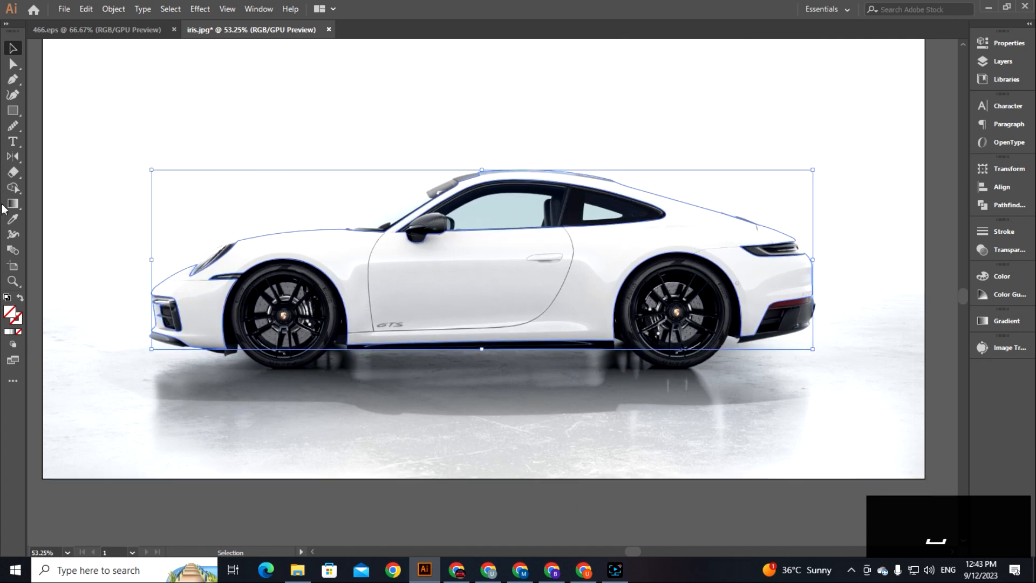
click(13, 187)
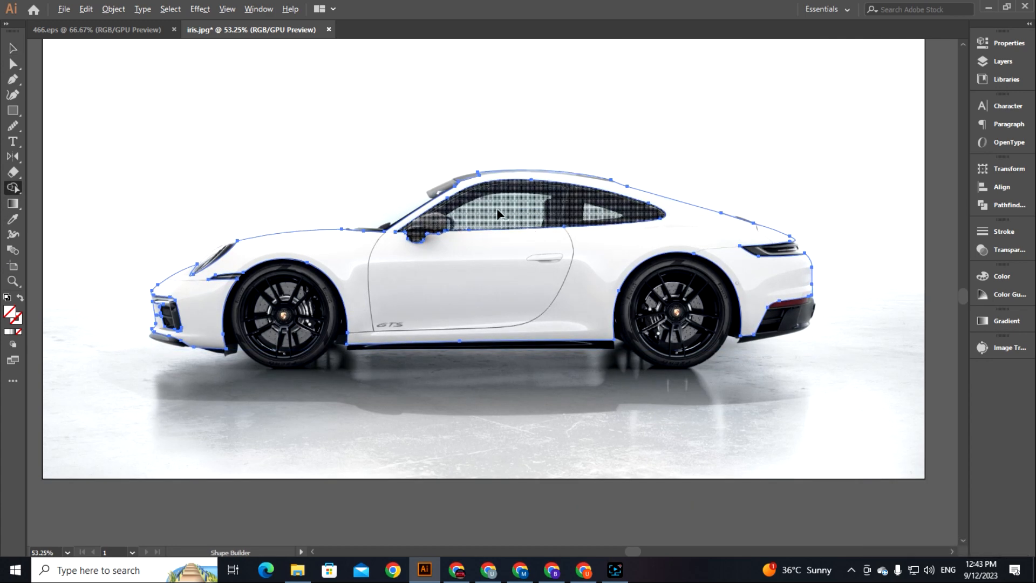
click(13, 48)
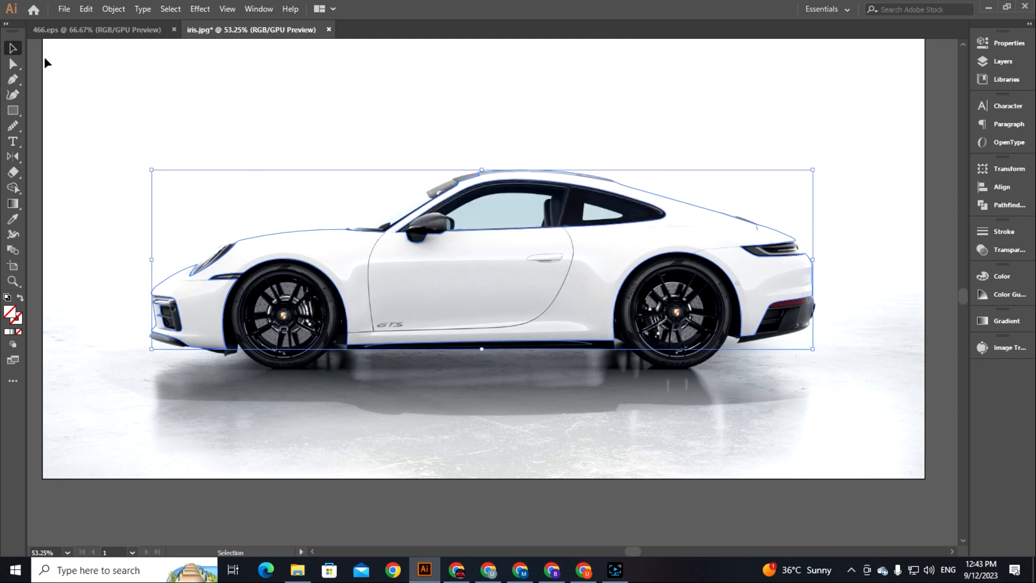
Step: Fill the car body shape with purple #a2009b
click(351, 120)
click(386, 228)
click(7, 333)
click(927, 376)
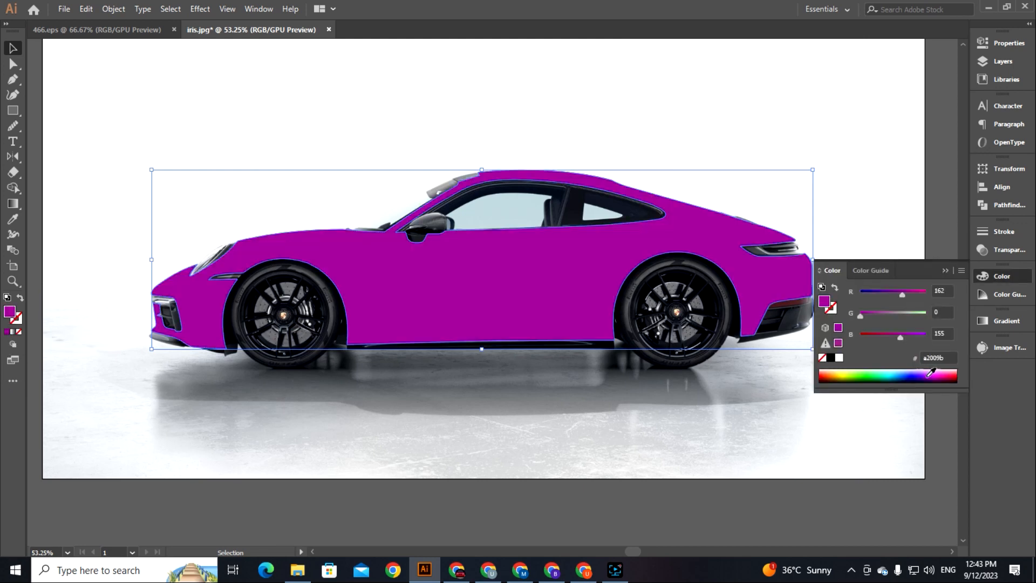
Step: Set the purple body shape's blending mode to Multiply and toggle the selection edges to check the result
click(993, 250)
click(851, 246)
click(844, 285)
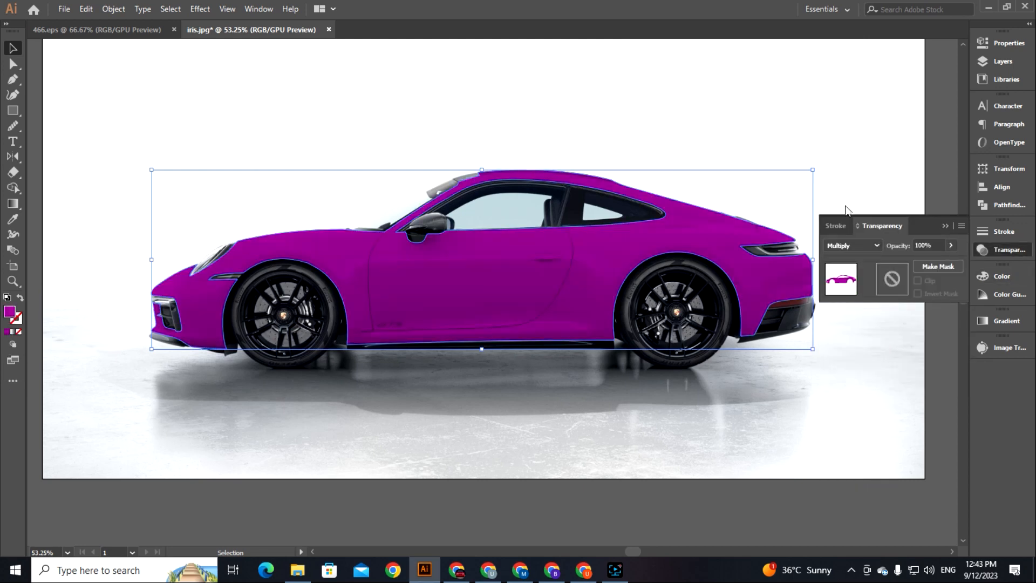
key(ctrl+h)
click(945, 225)
key(ctrl+h)
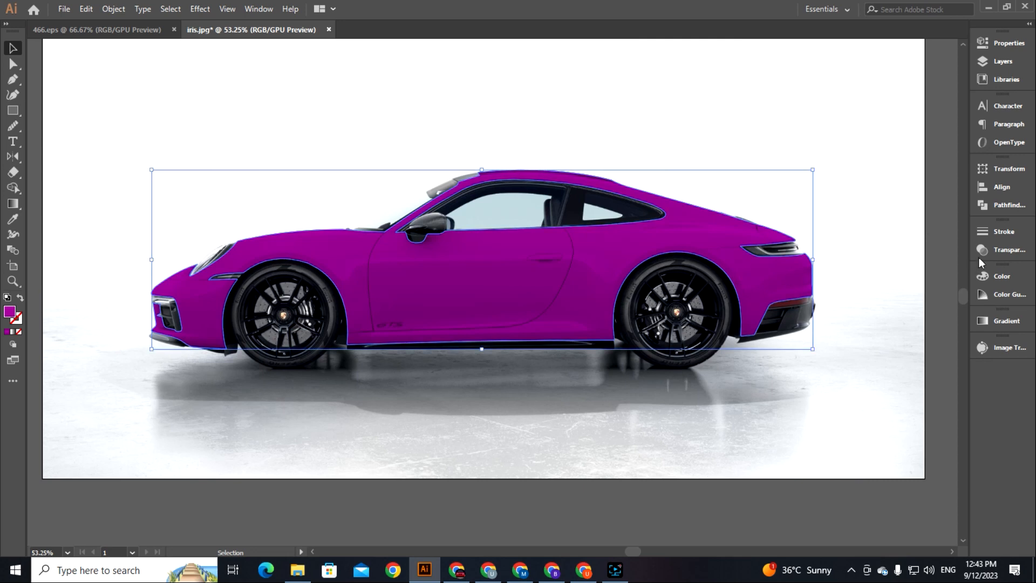
key(ctrl+minus)
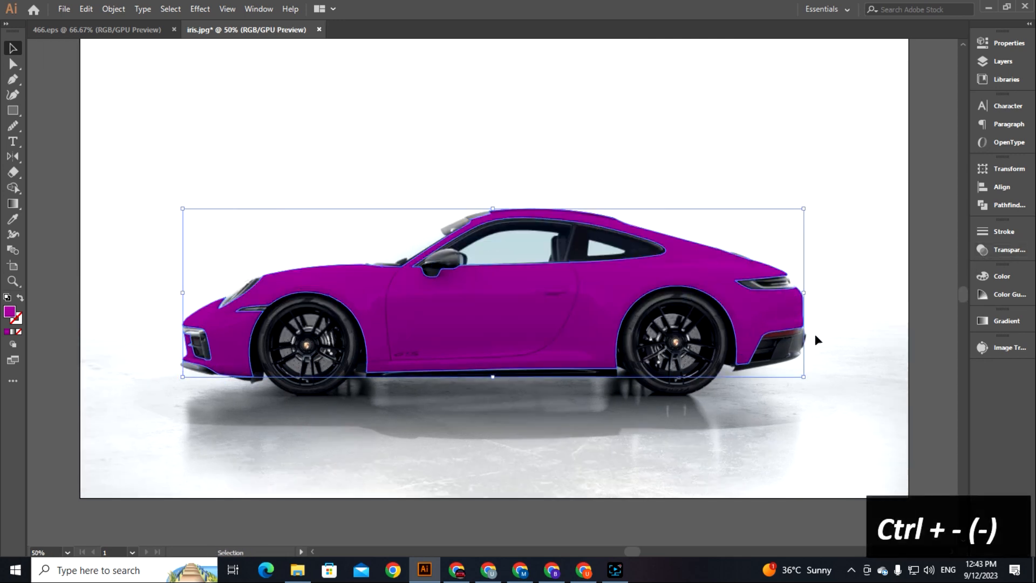
Step: Copy the galaxy artwork from the 466.eps document
key(ctrl+Tab)
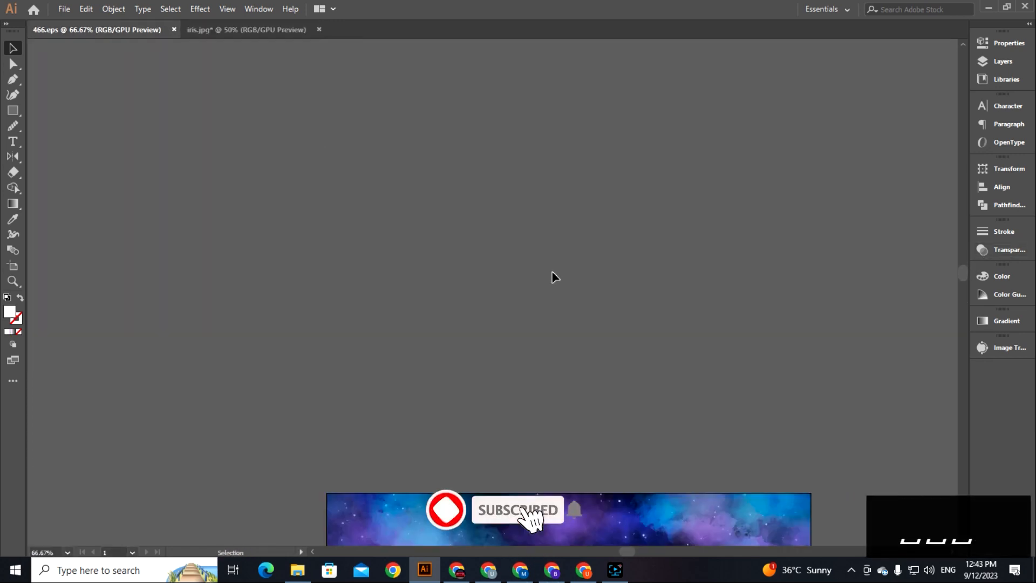
scroll(552, 277, up, 3)
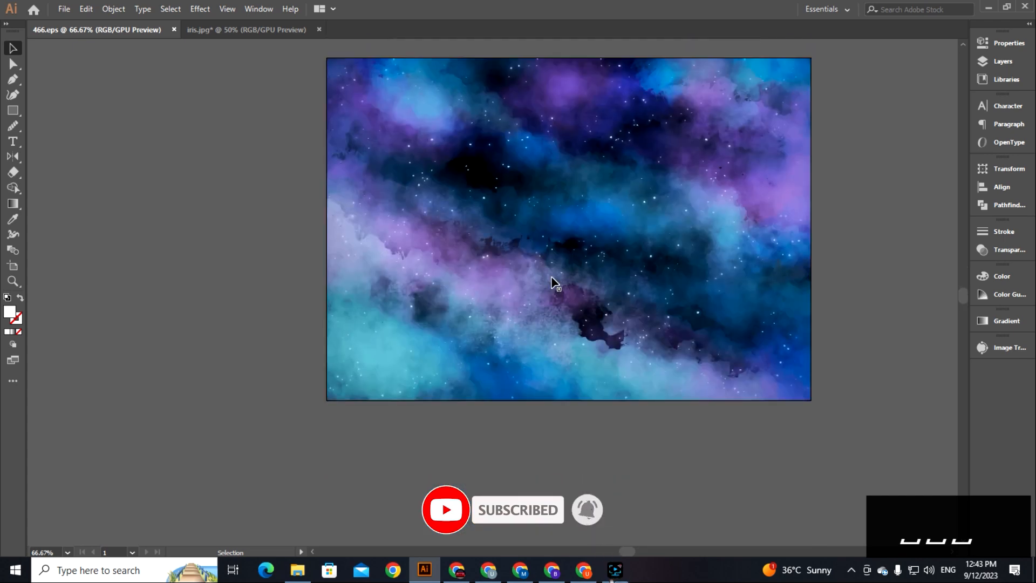
click(566, 207)
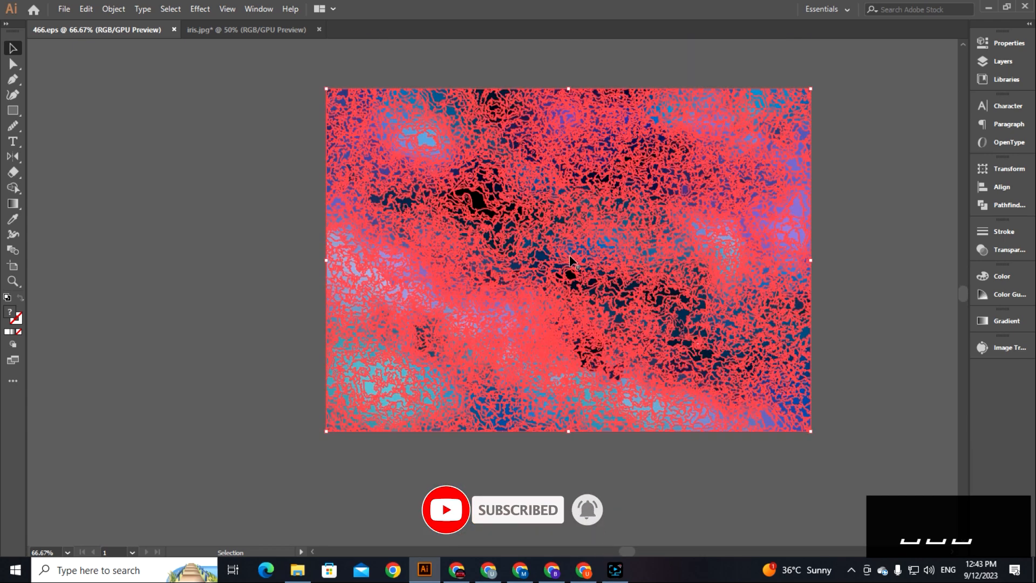
key(ctrl+c)
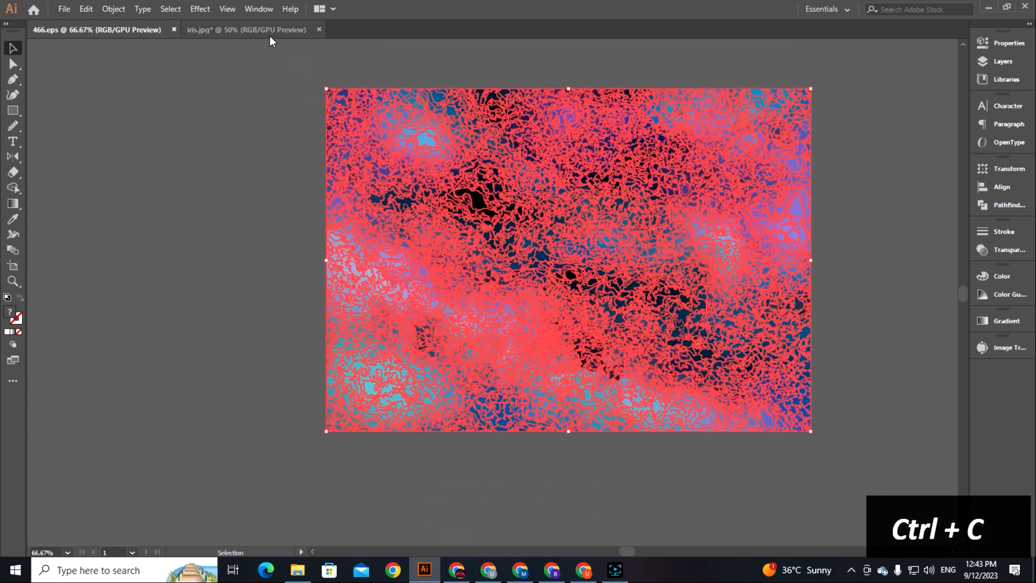
Step: In the iris.jpg document, draw a rectangle covering the whole car and fill it with green
click(270, 30)
click(194, 162)
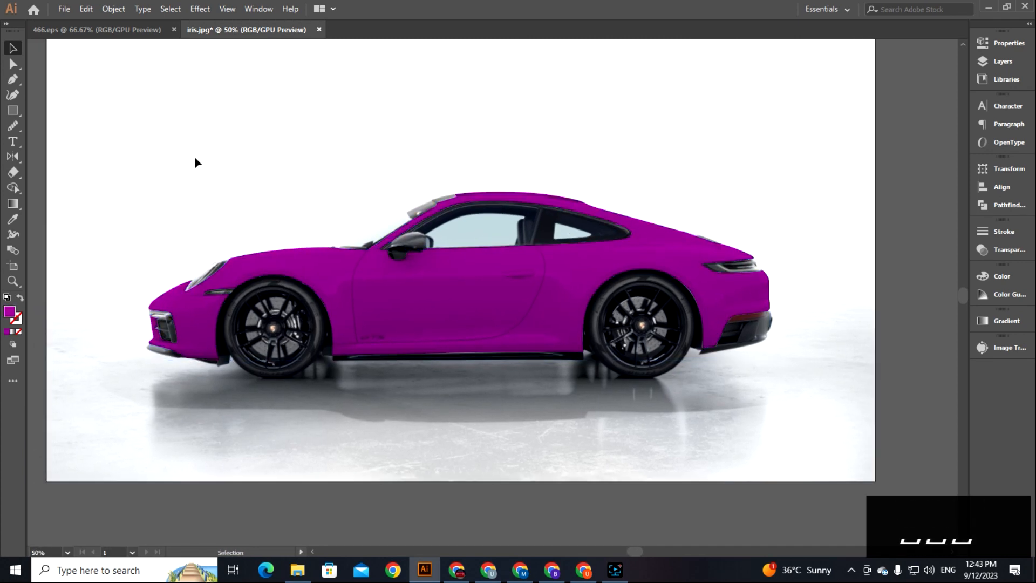
key(m)
drag(116, 143, 792, 428)
double_click(9, 311)
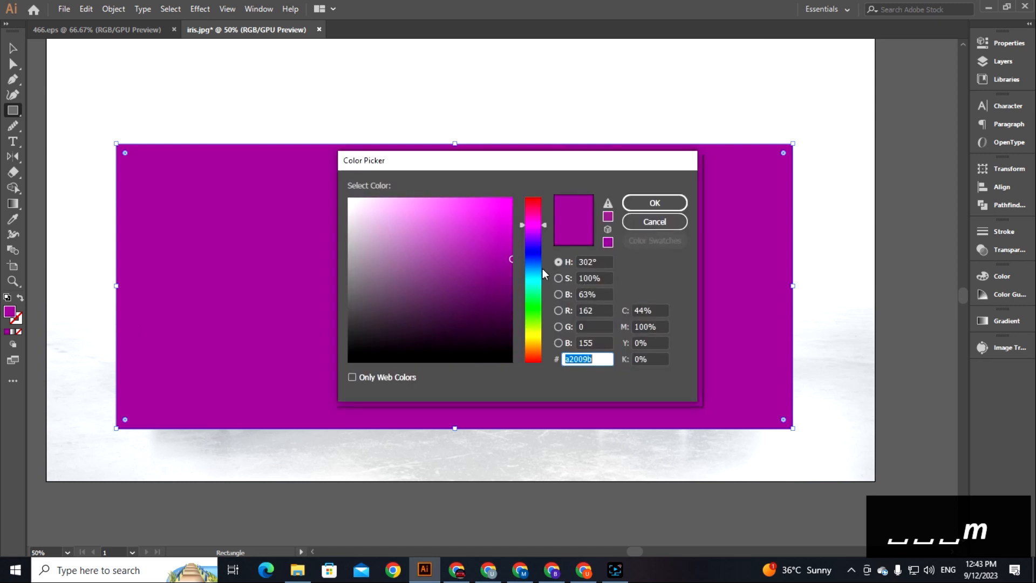
click(528, 291)
click(656, 201)
click(10, 52)
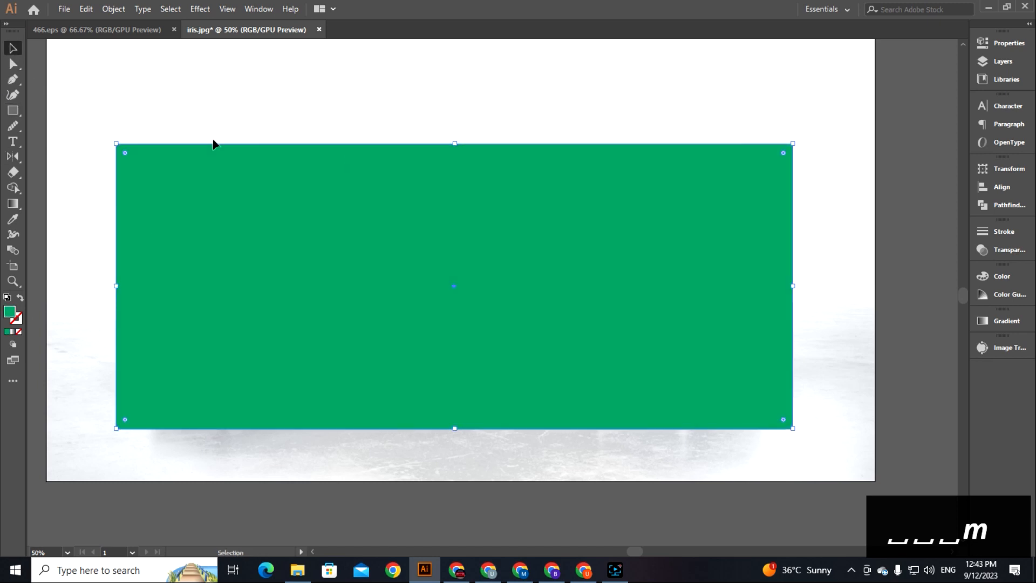
Step: Send the green rectangle behind the car body shape and make a clipping mask from the two objects
key(ctrl+bracketleft)
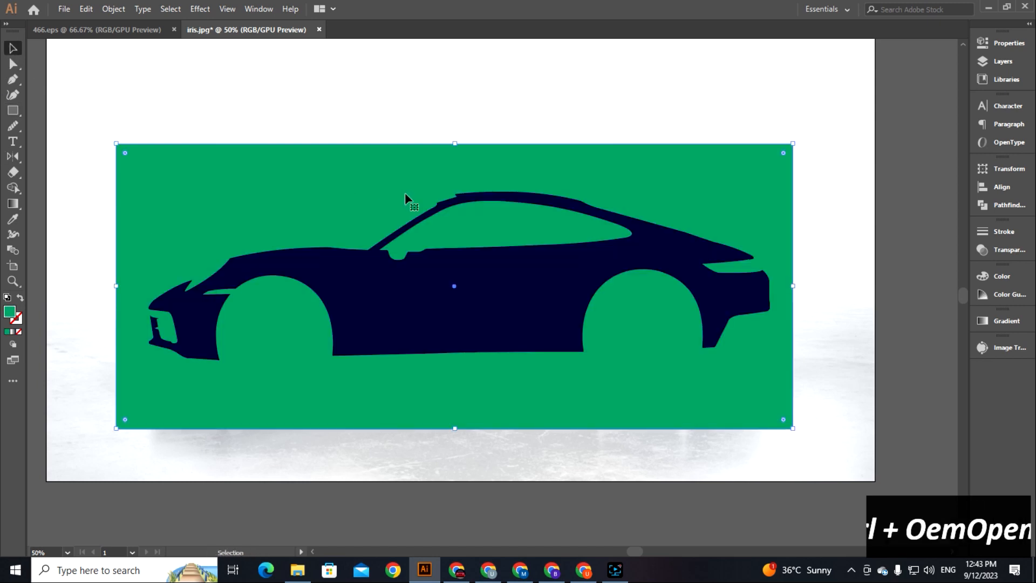
click(825, 321)
click(756, 298)
shift+click(744, 196)
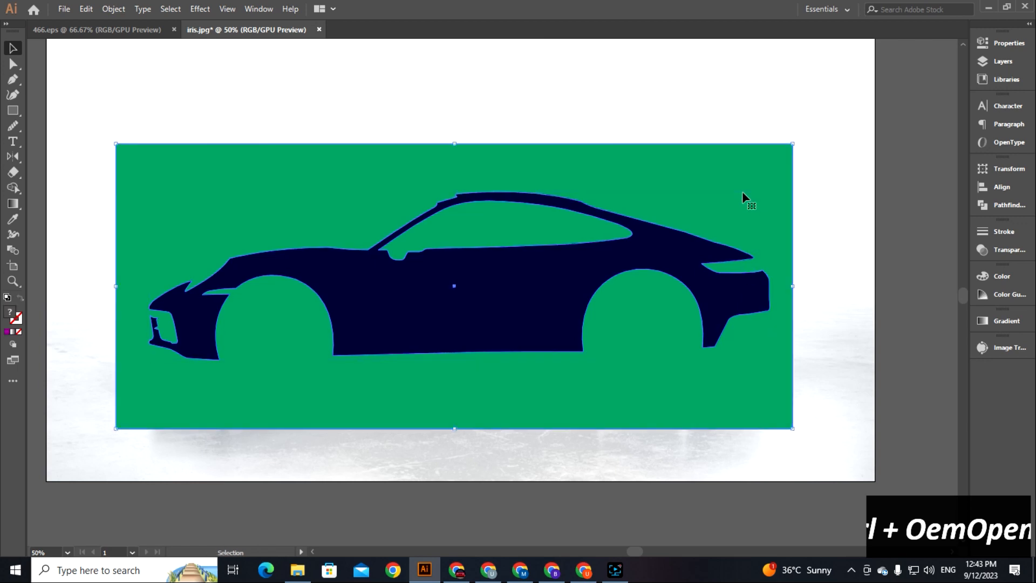
right_click(742, 192)
click(784, 285)
Step: Isolate the clip group and replace the green rectangle inside it with the copied galaxy artwork
click(473, 292)
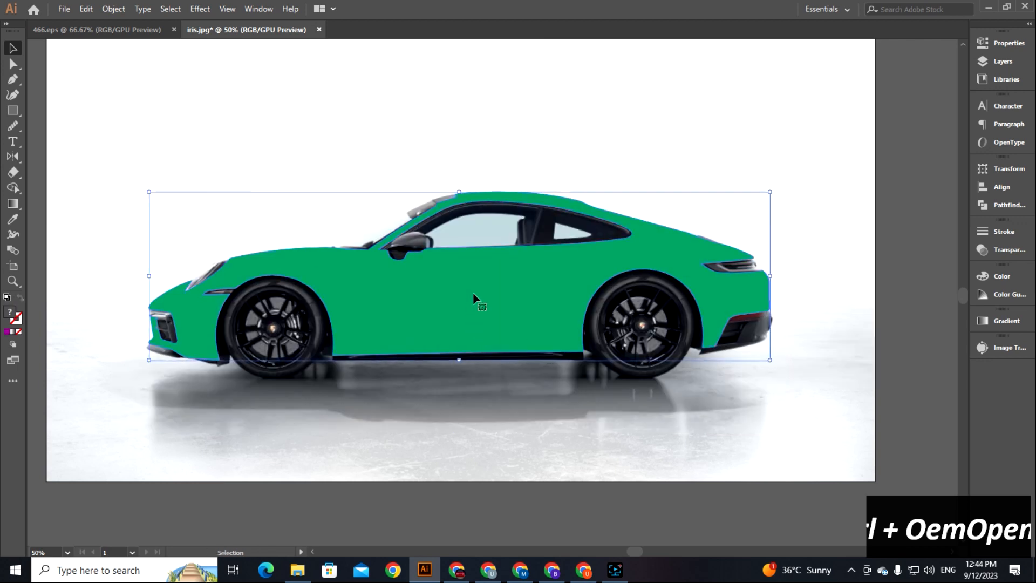
right_click(472, 294)
click(513, 387)
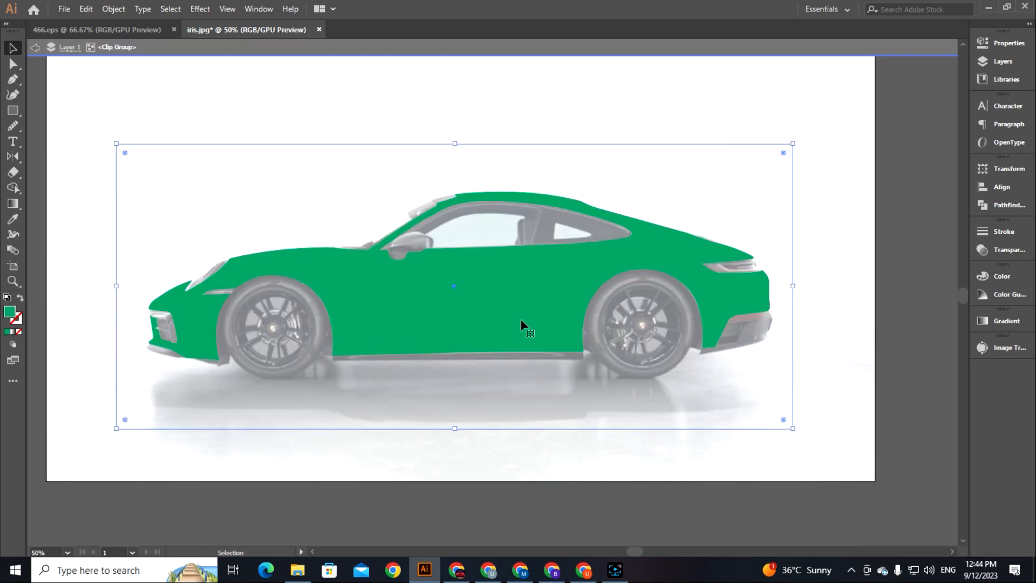
key(Delete)
key(ctrl+v)
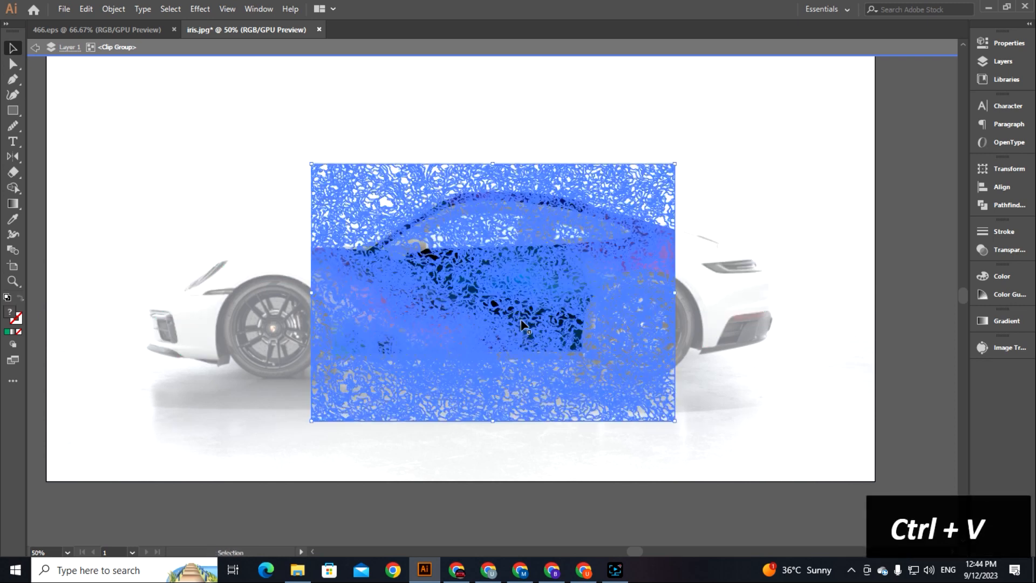
Step: Enlarge the galaxy artwork from its centre and nudge it towards the car's front so it spans the full car length
key(ctrl+minus)
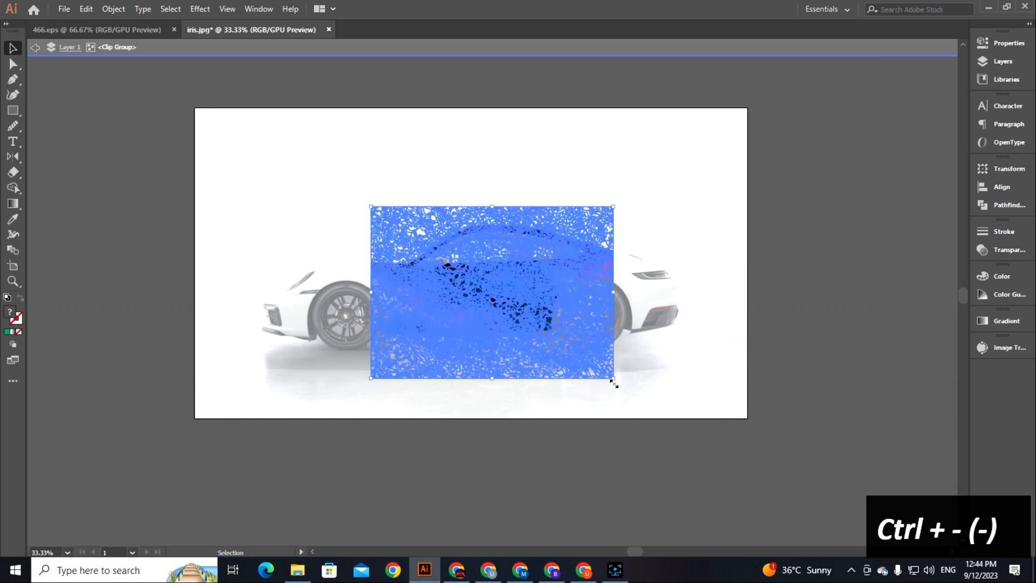
drag(613, 378, 697, 479)
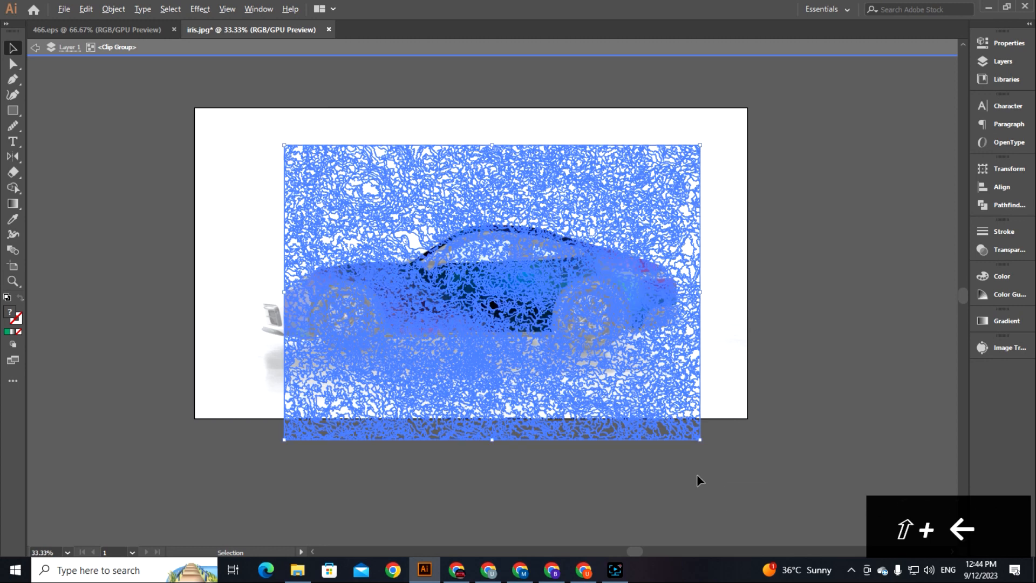
key(shift+Left)
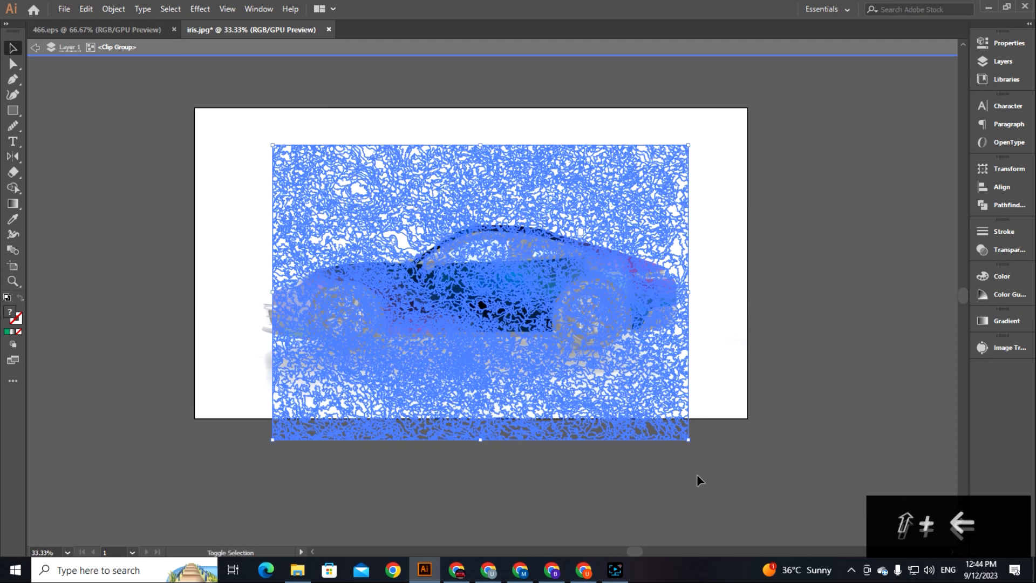
key(shift+Left)
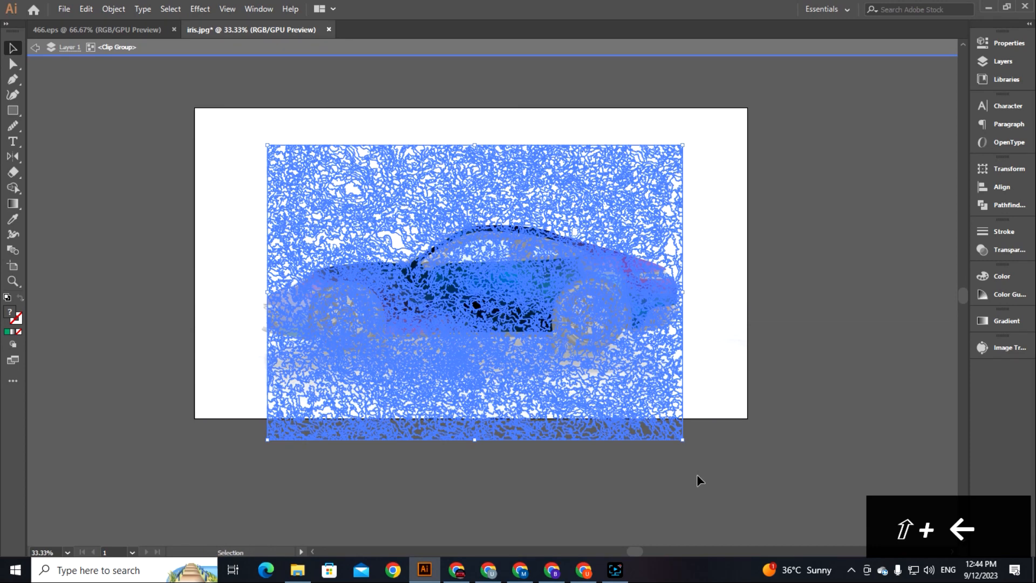
key(Left)
key(Left)
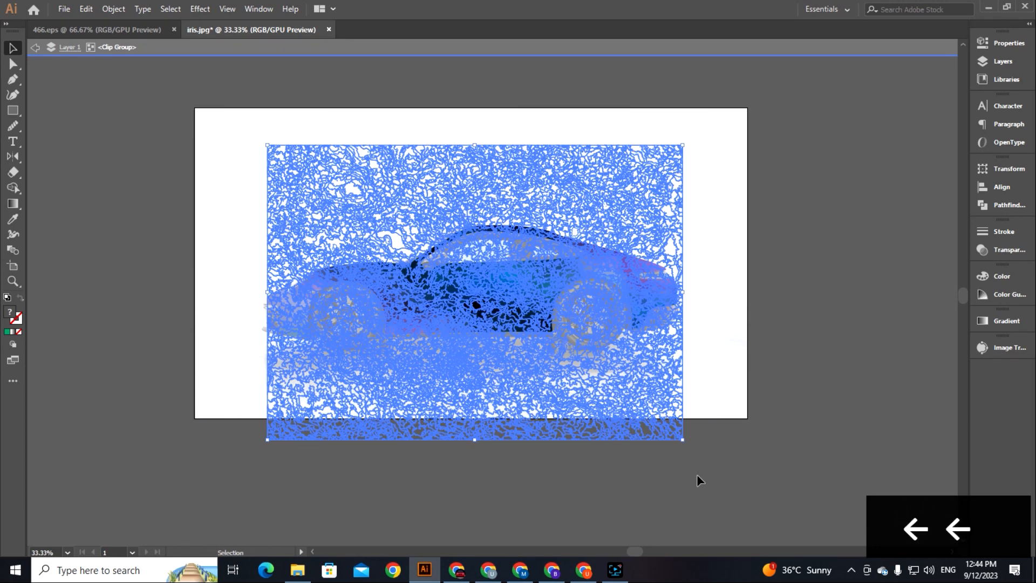
key(Left)
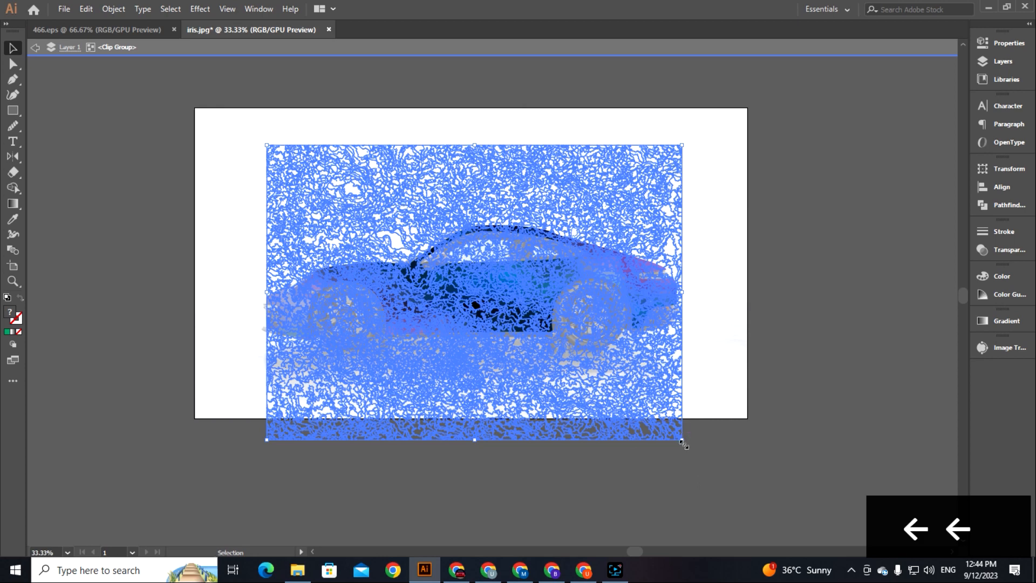
drag(683, 443, 686, 445)
Step: Move the galaxy artwork up until its upper edge meets the artboard's upper edge, and exit isolation mode
key(shift+Up)
key(shift+Up)
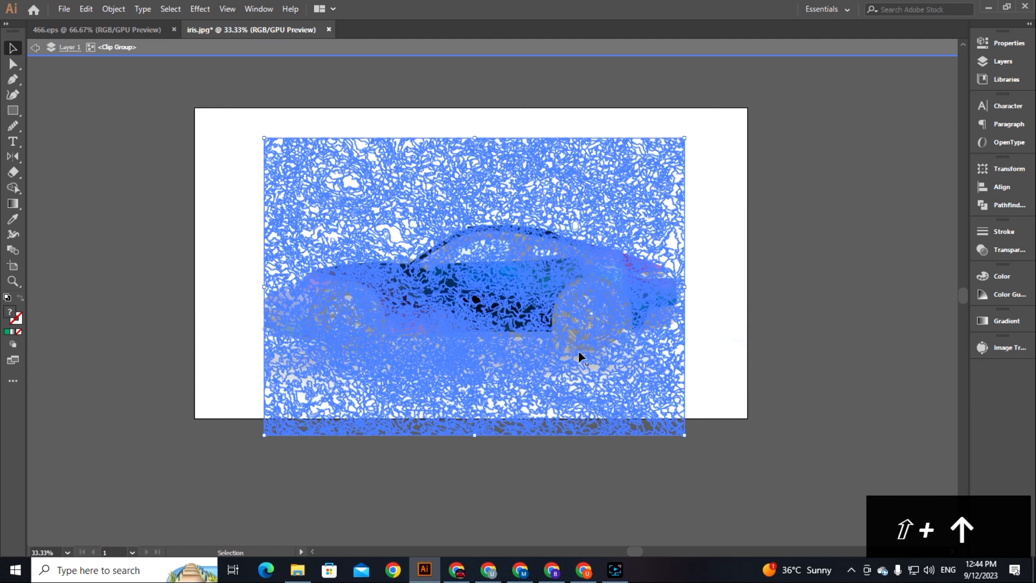
drag(533, 331, 534, 312)
drag(559, 432, 562, 467)
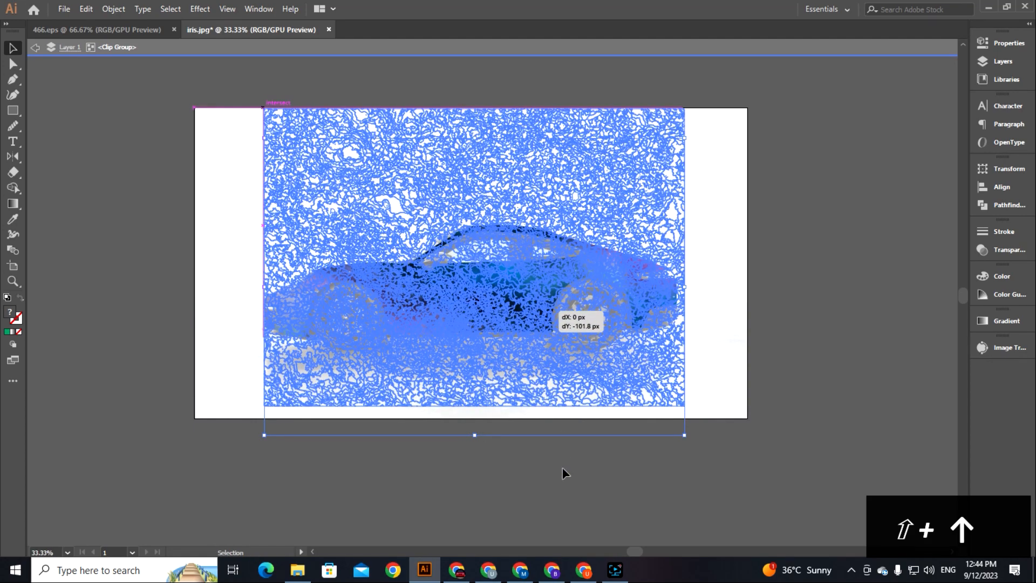
click(705, 347)
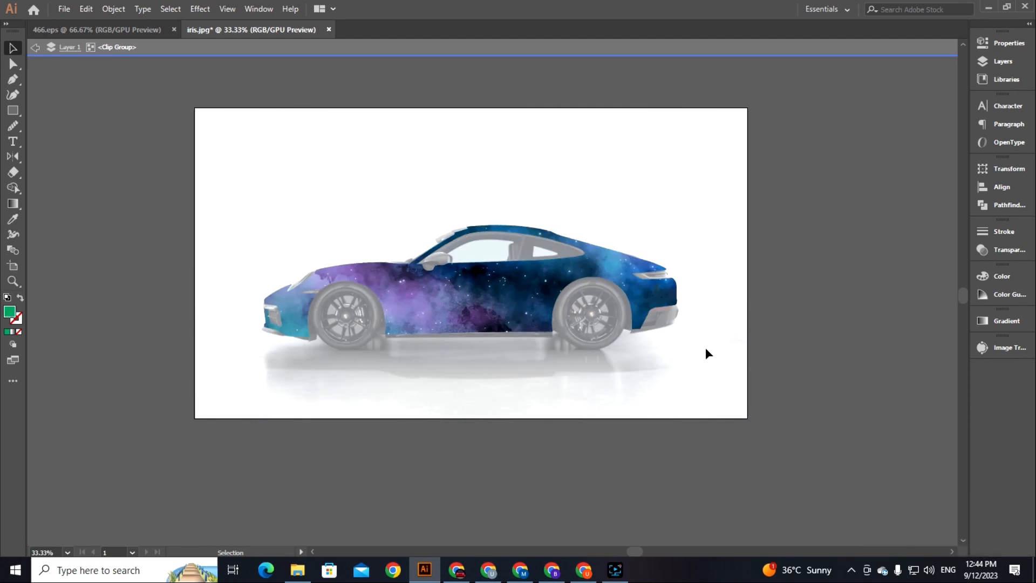
double_click(707, 353)
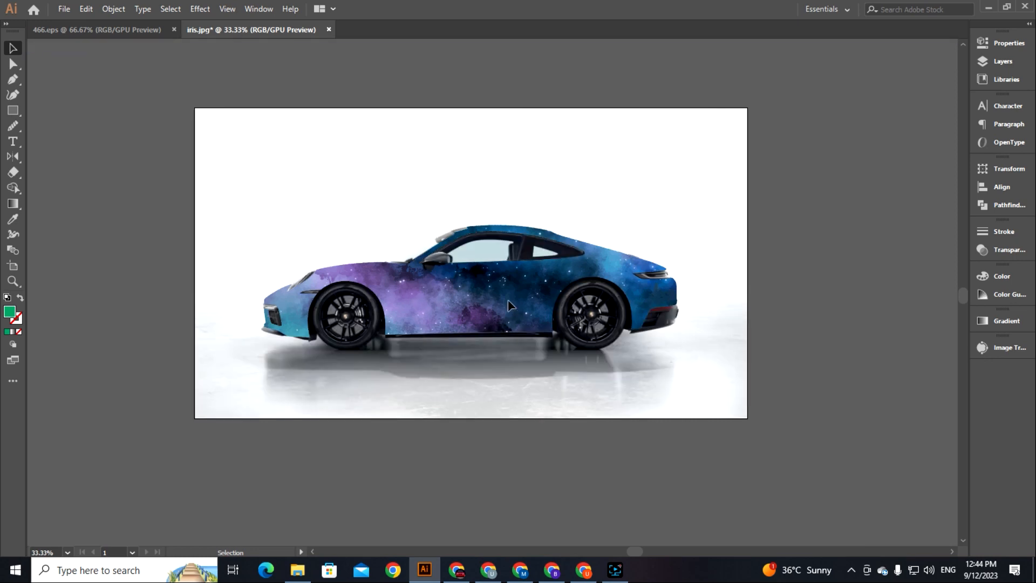
Step: Set the galaxy clip group's blending mode to Color Burn
click(1008, 250)
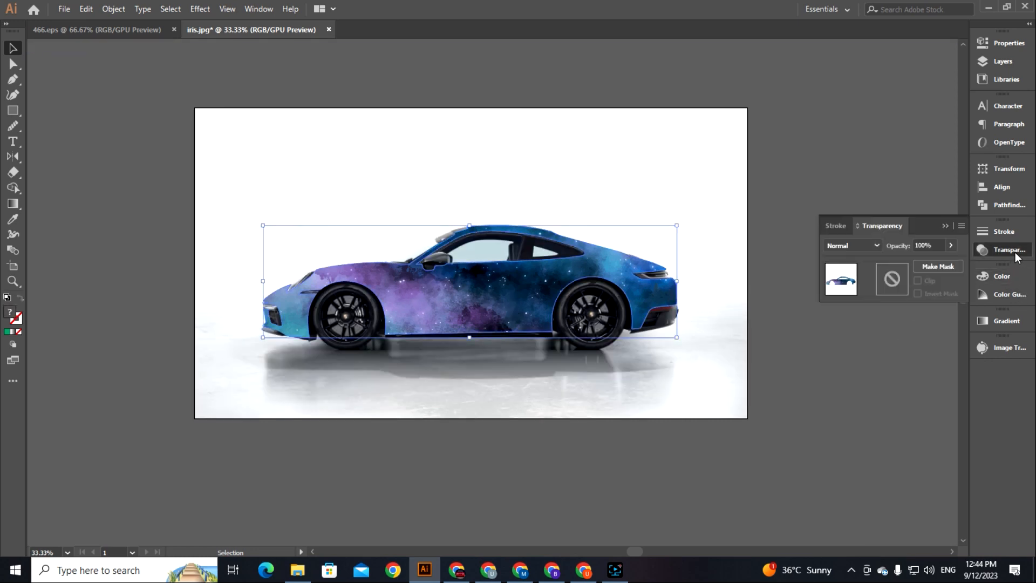
click(851, 249)
click(863, 300)
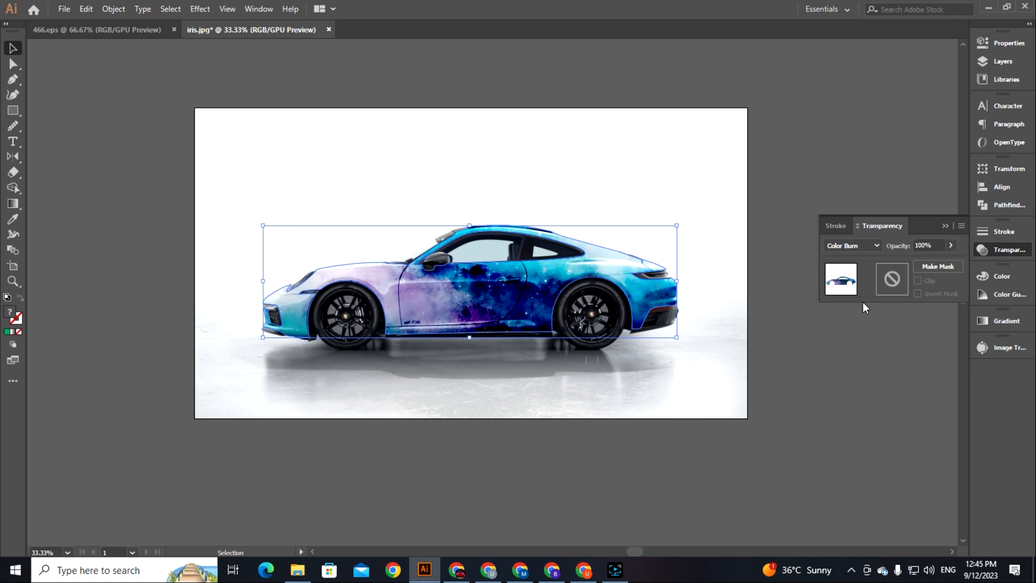
Step: Try the Color Dodge blending mode on the galaxy clip group, and return it to Color Burn
click(869, 246)
click(879, 349)
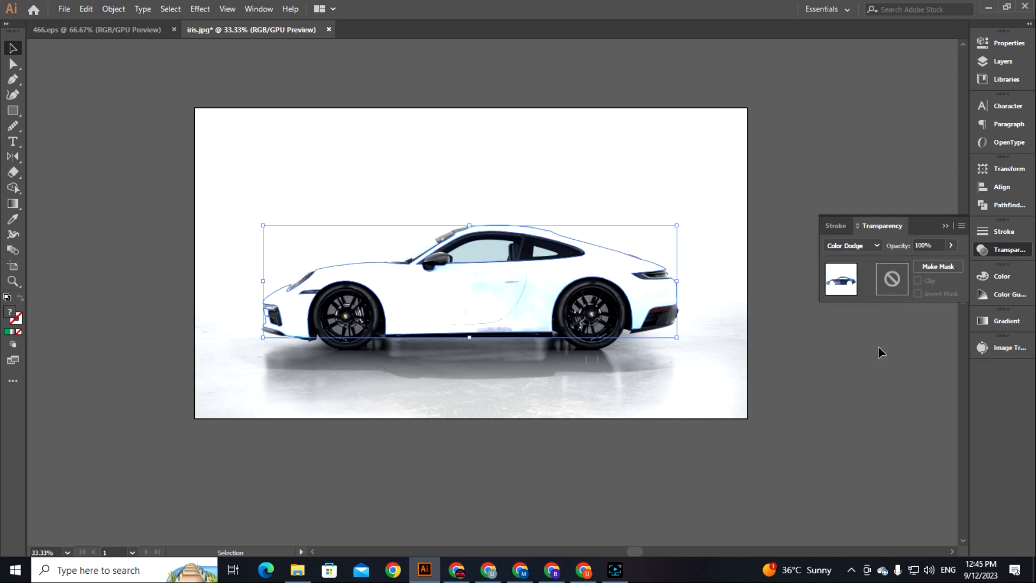
click(860, 244)
click(862, 304)
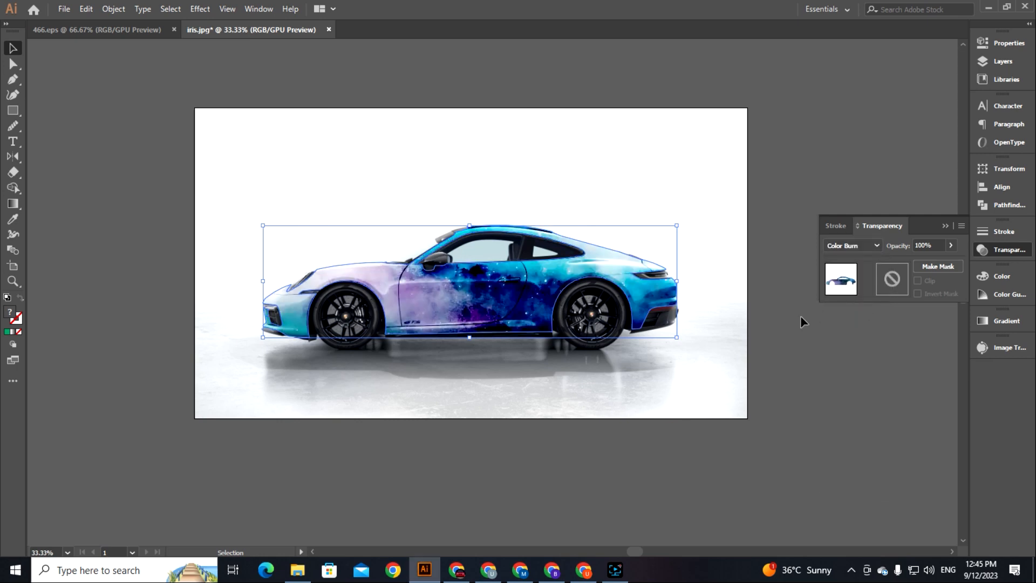
Step: Try a copy of the galaxy clip group pasted in front with the Lighten blending mode, and delete that copy
click(772, 333)
key(a)
click(527, 303)
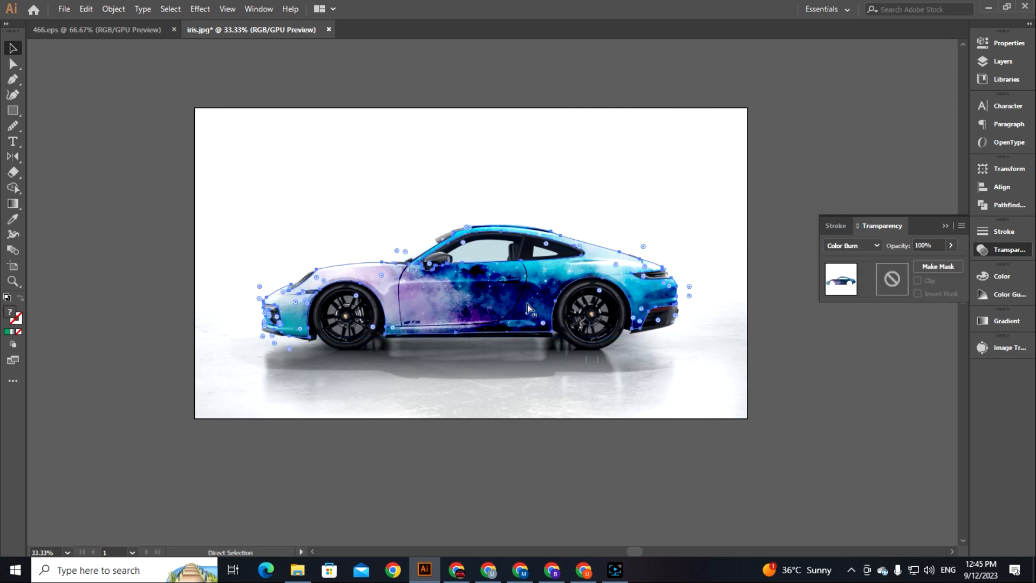
key(ctrl+c)
key(ctrl+f)
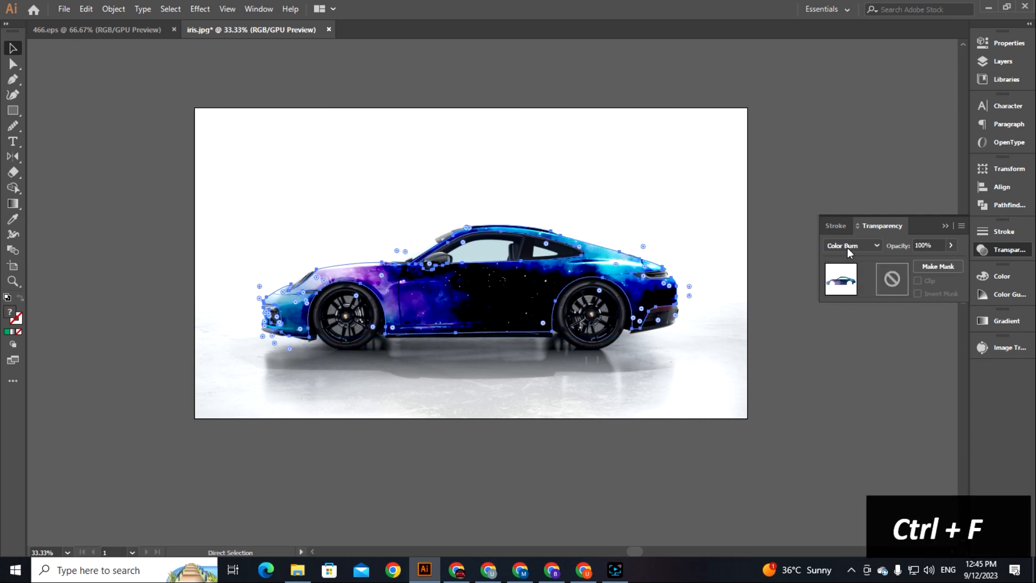
click(847, 248)
click(852, 304)
key(Down)
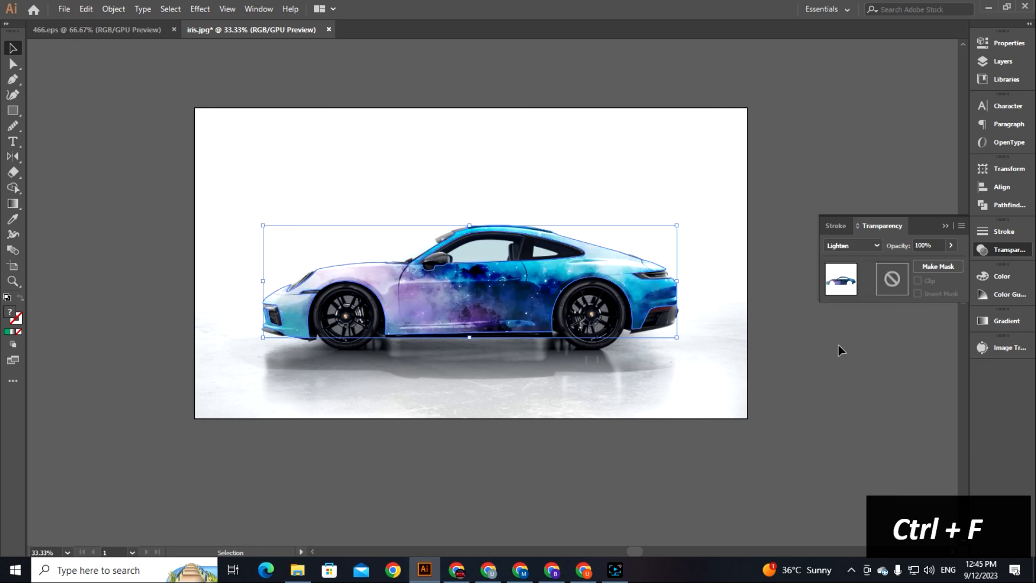
click(825, 341)
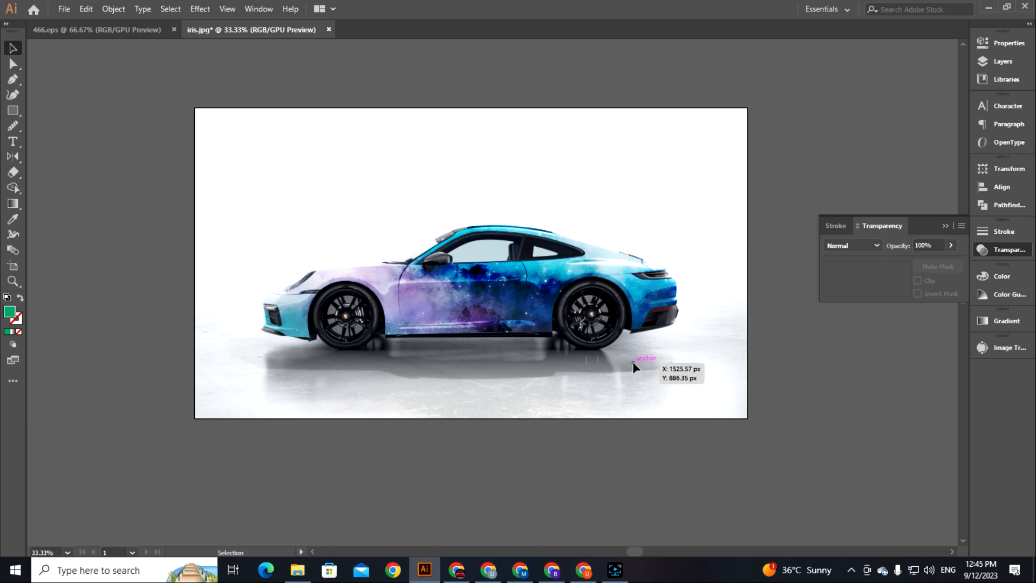
click(526, 311)
key(Delete)
Step: Isolate the galaxy clip group, move the artwork down within the car-shaped mask, and exit isolation mode
click(526, 311)
right_click(523, 305)
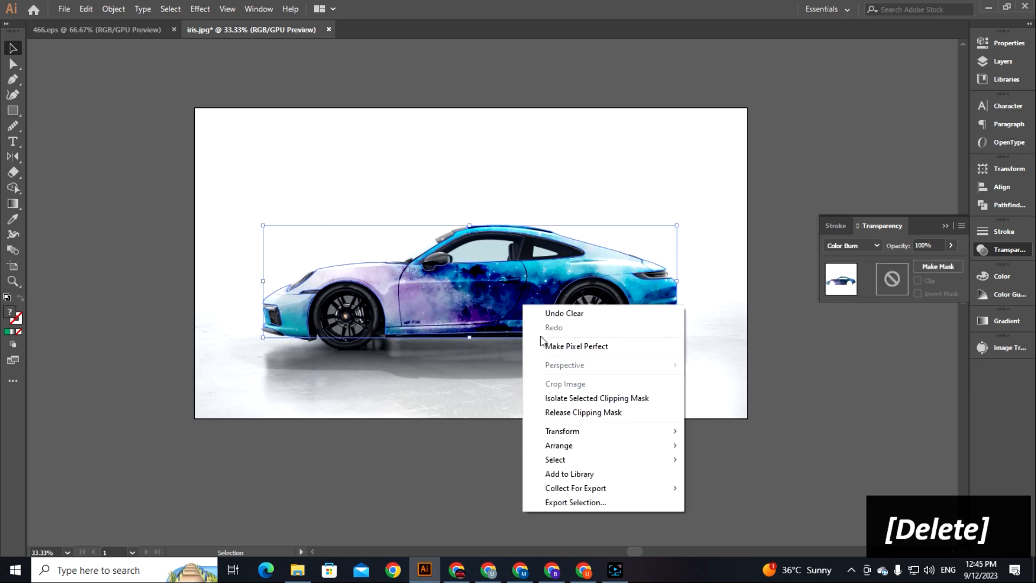
click(564, 398)
drag(534, 312, 544, 345)
click(727, 353)
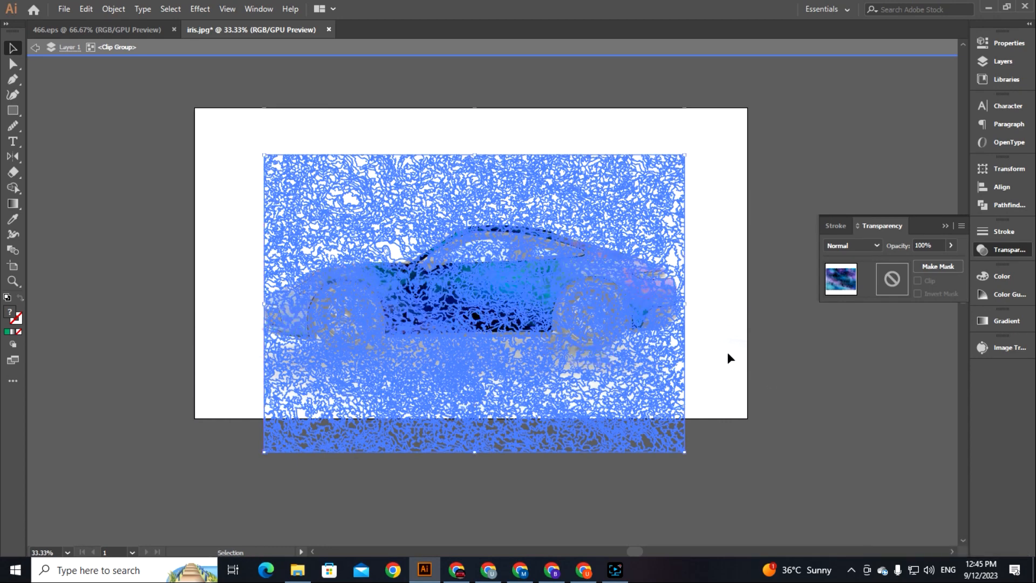
double_click(730, 358)
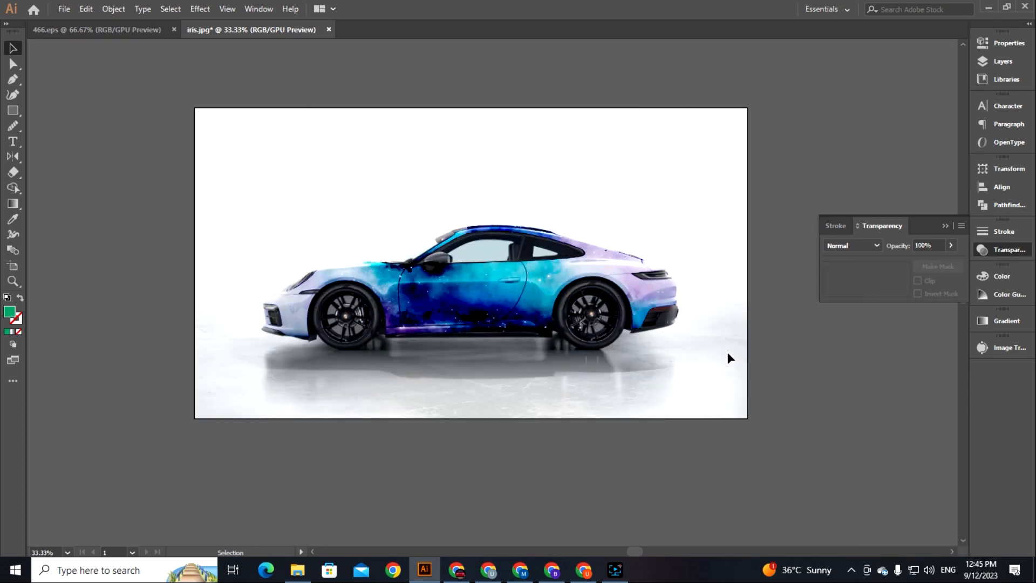
Step: Paste a copy of the galaxy clip group directly in front and change the copy's blending mode to brighten the wrap
click(543, 296)
click(853, 246)
click(841, 247)
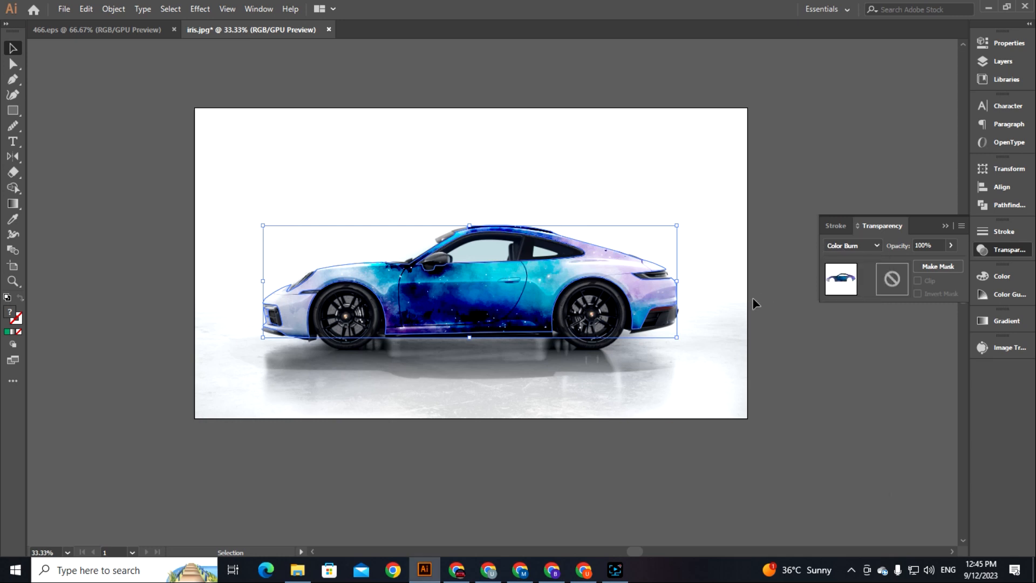
click(754, 352)
click(541, 292)
key(ctrl+c)
key(ctrl+f)
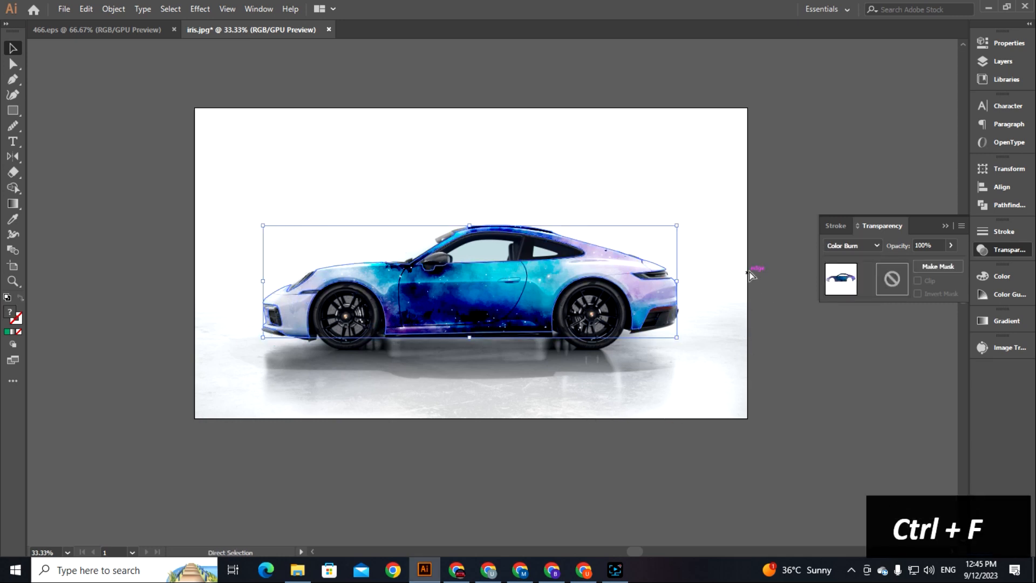
click(872, 247)
click(854, 321)
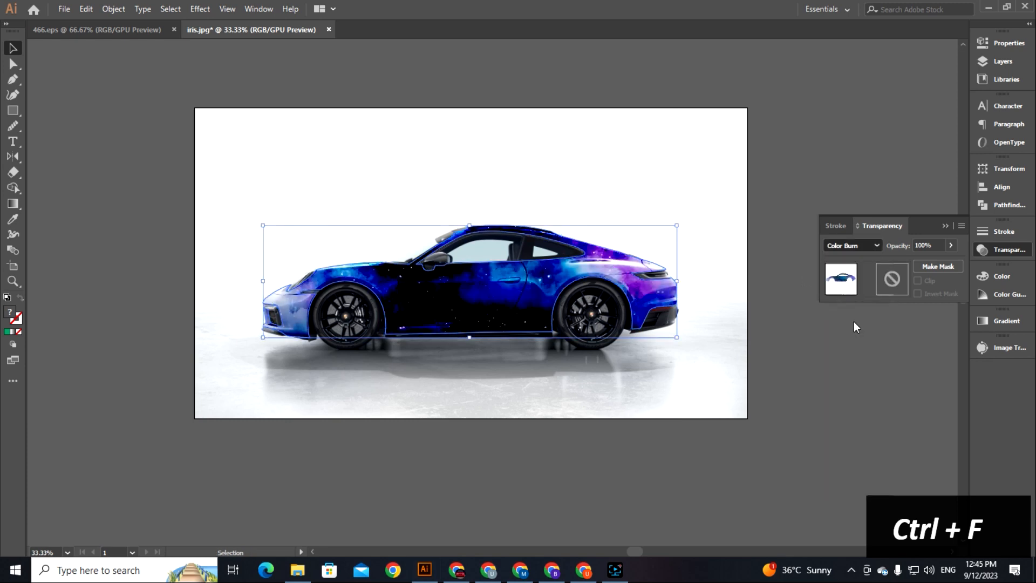
click(801, 319)
click(945, 226)
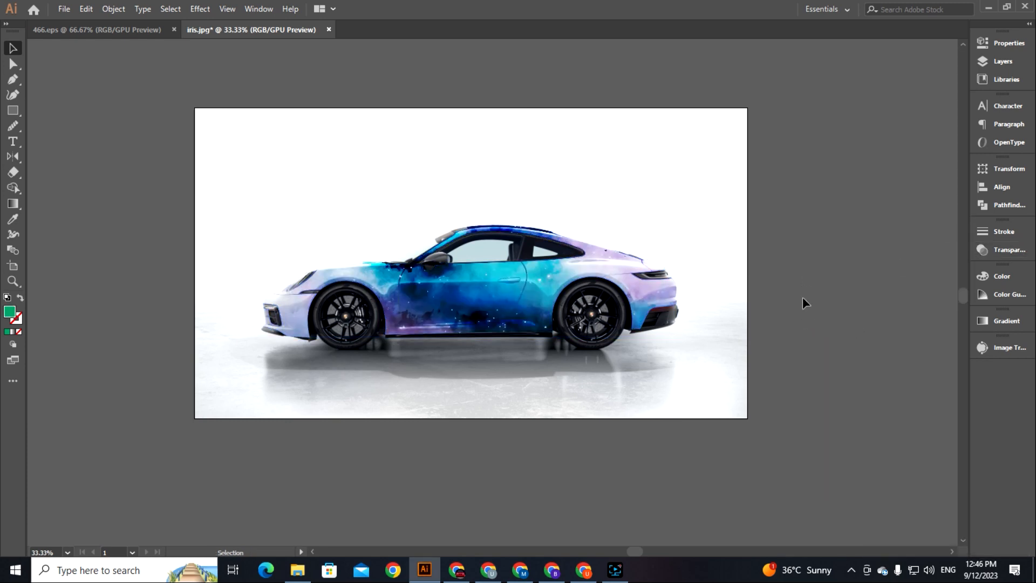
key(ctrl+equal)
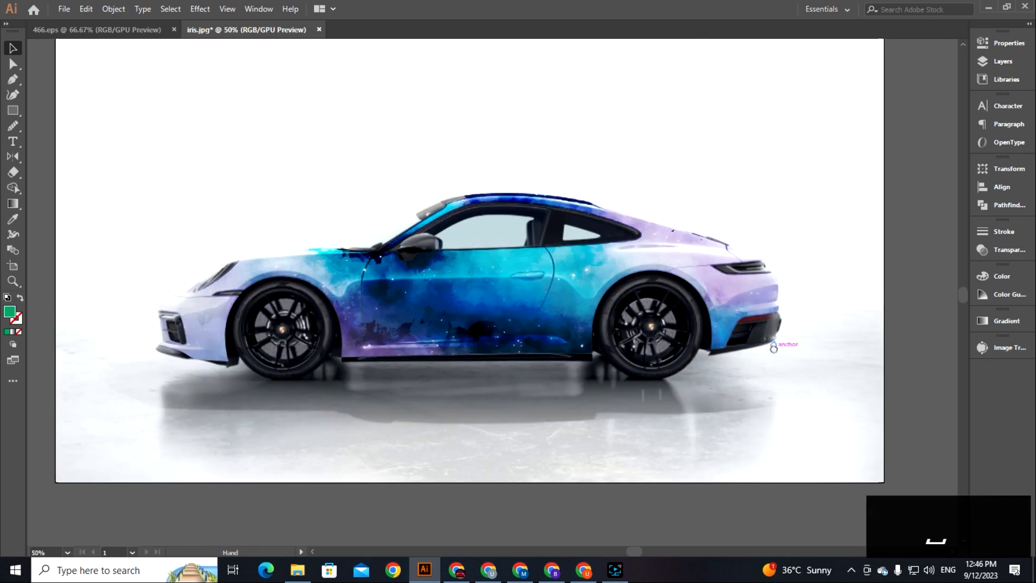